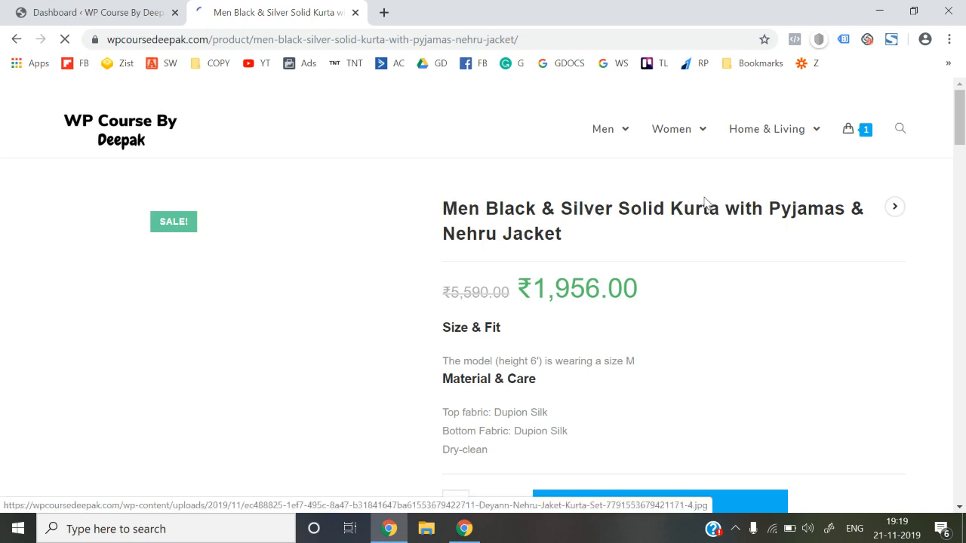
Add the Men Black & Silver Solid Kurta with Pyjamas & Nehru Jacket to the cart and review the cart's contents and totals.
scroll(759, 241, down, 3)
click(691, 295)
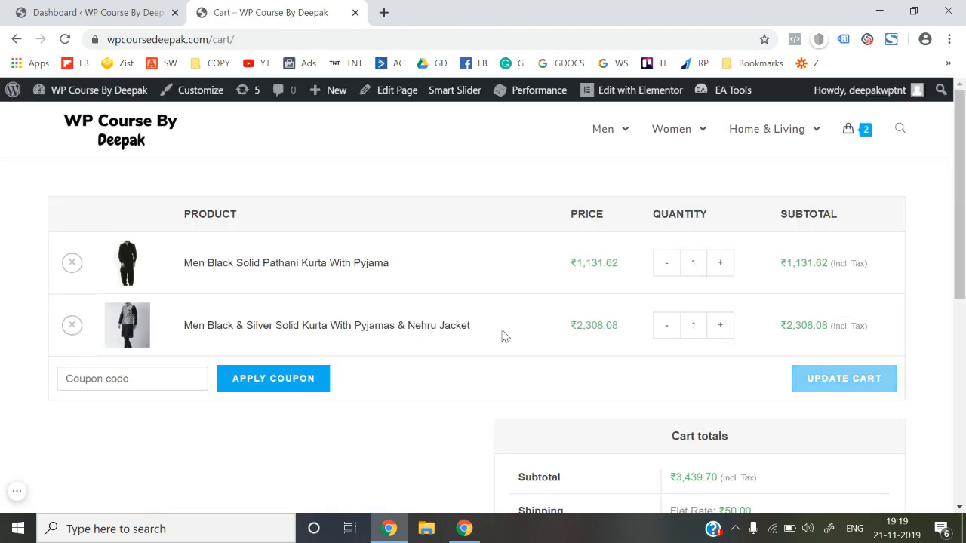
scroll(502, 334, down, 6)
scroll(502, 336, up, 5)
scroll(501, 335, down, 3)
scroll(503, 335, up, 3)
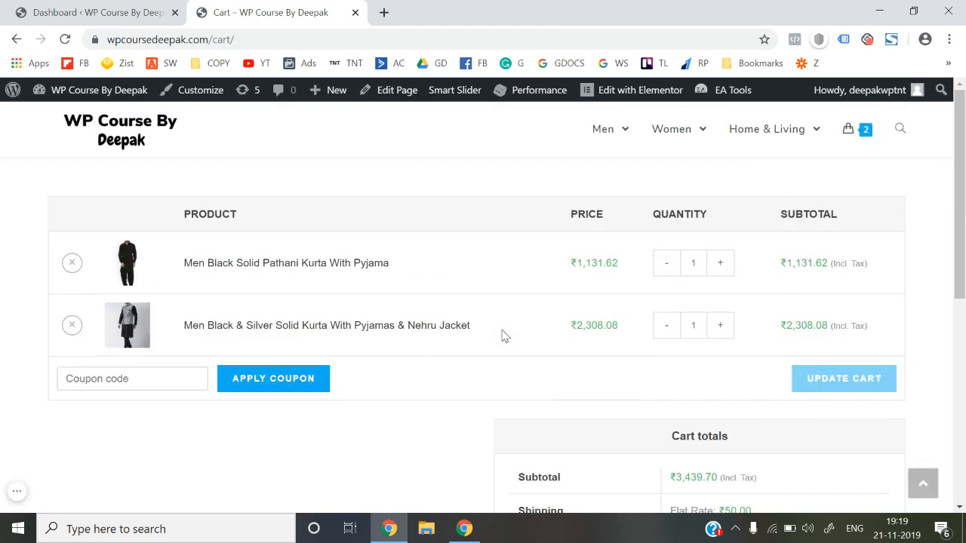
Return the storefront to its home page and start a new WooCommerce coupon in the WordPress dashboard.
click(85, 133)
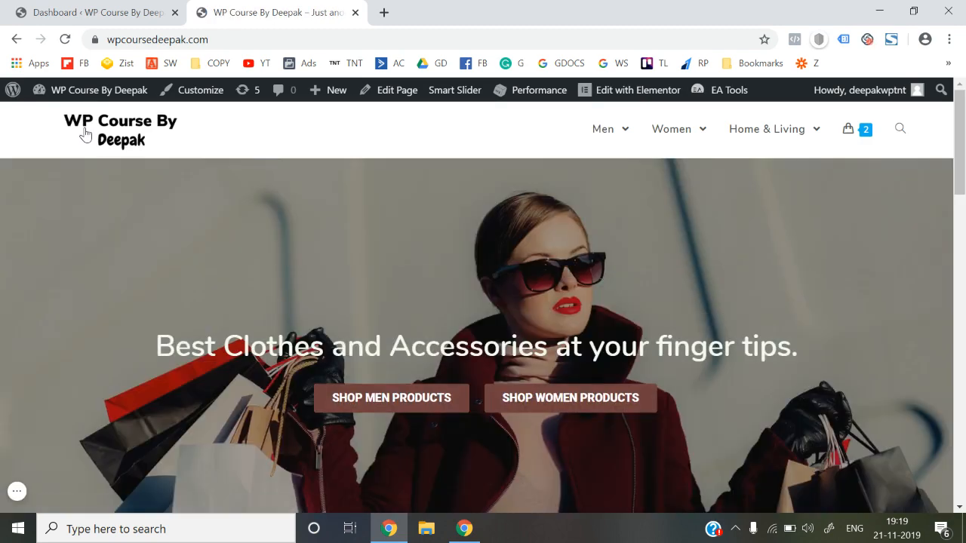
click(101, 13)
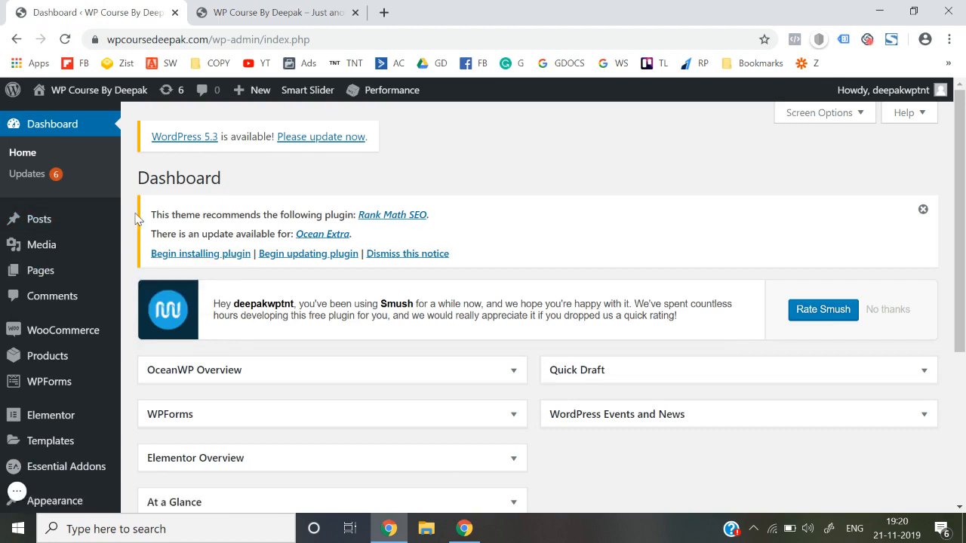
scroll(30, 355, down, 1)
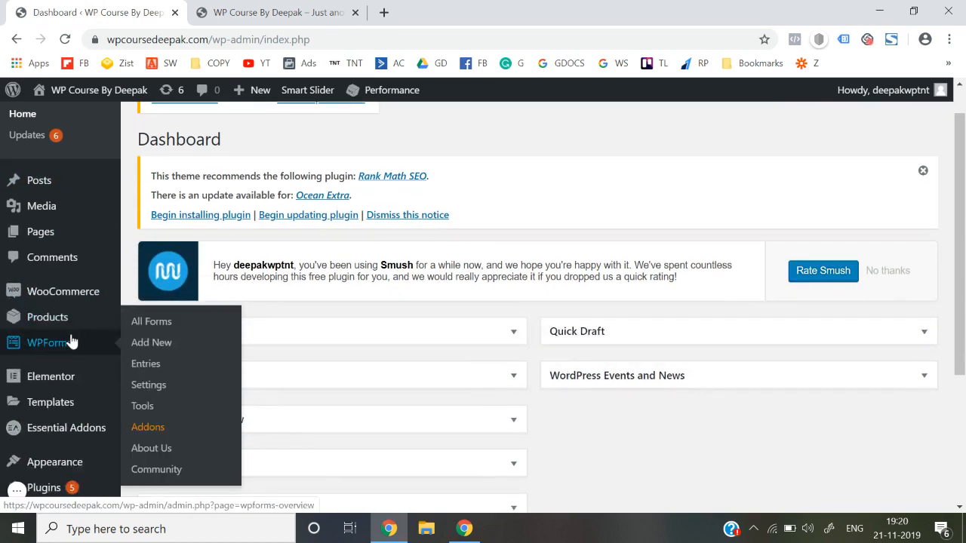
mouse_move(82, 298)
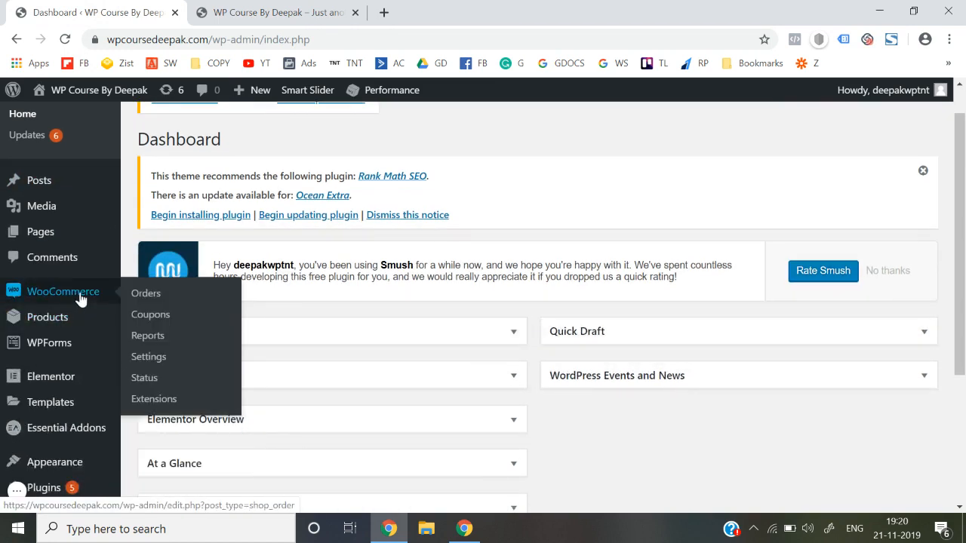
click(158, 320)
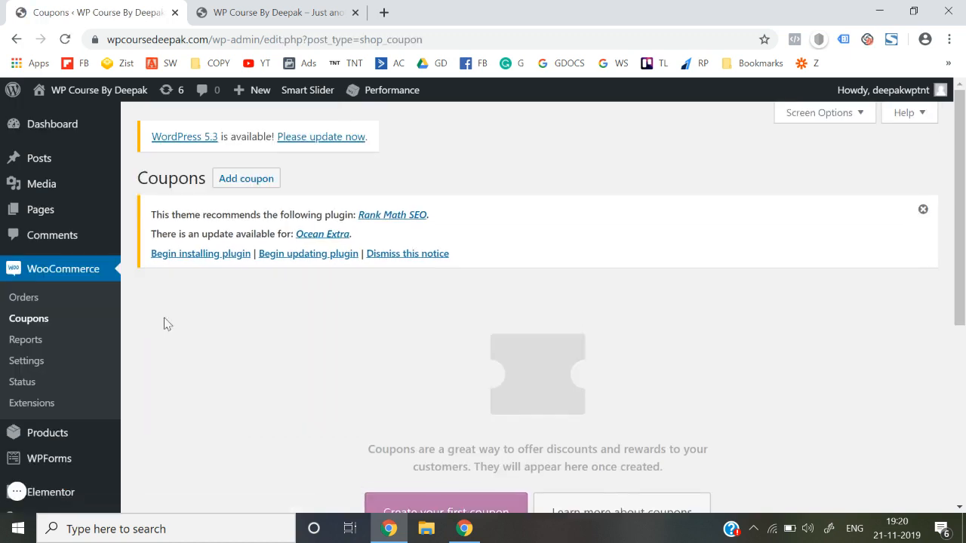
scroll(243, 331, down, 2)
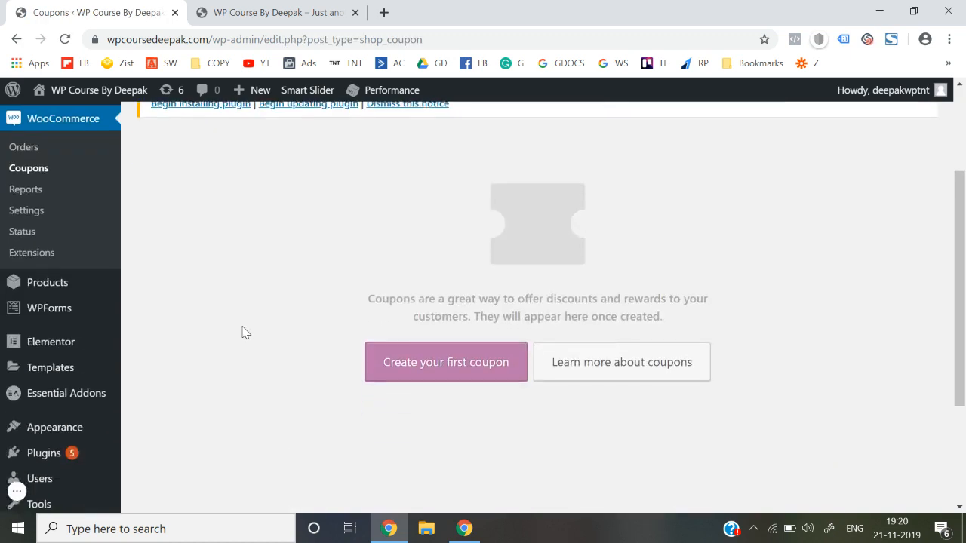
click(430, 349)
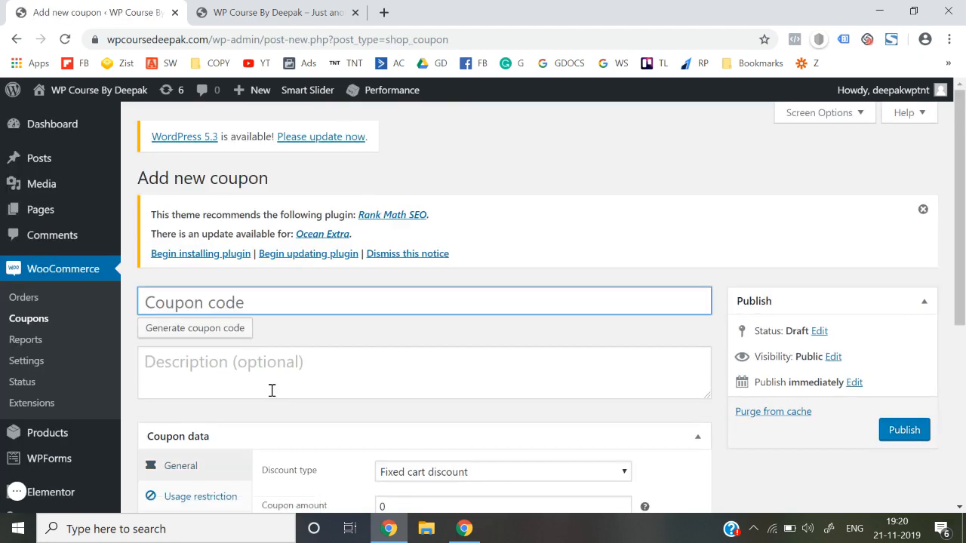
Generate a random coupon code and clear it from the code field.
scroll(317, 330, down, 1)
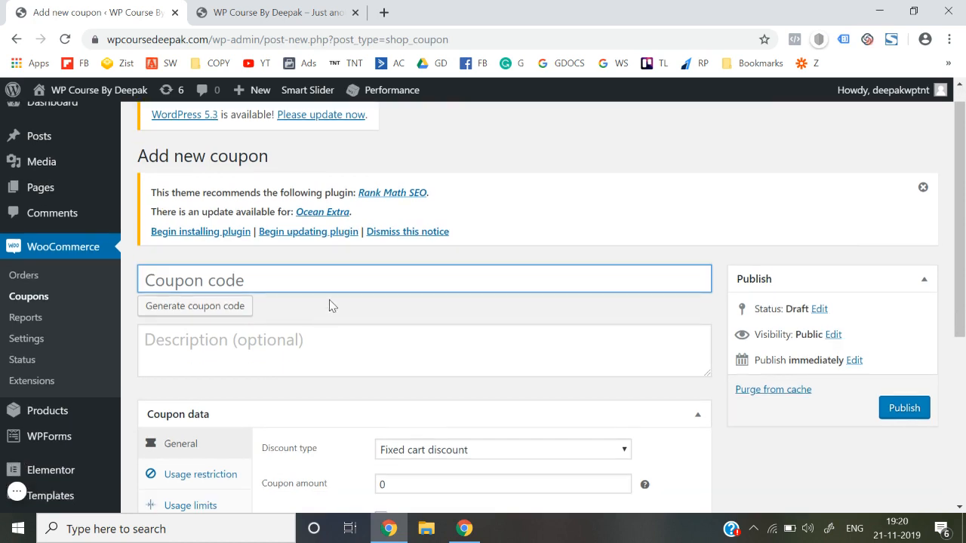
click(222, 311)
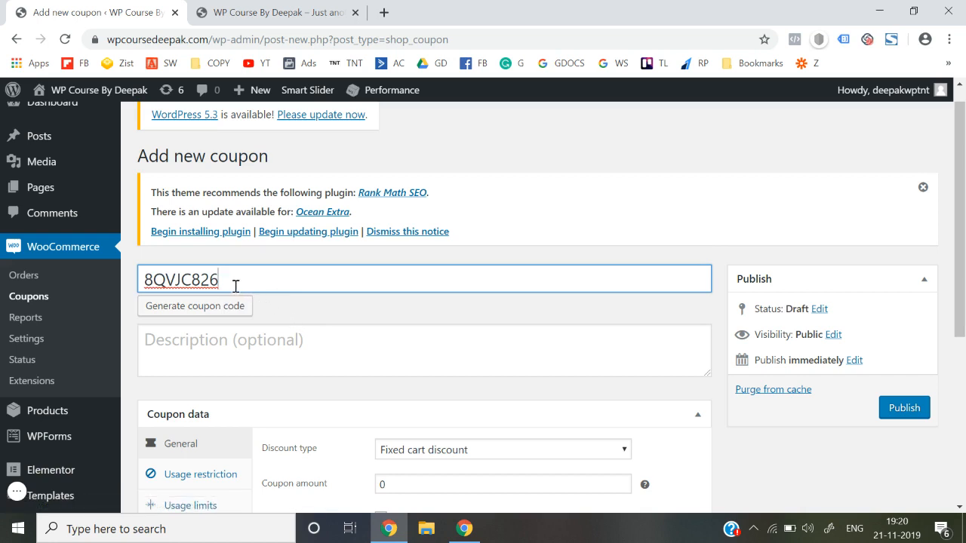
key(ctrl+a)
key(BackSpace)
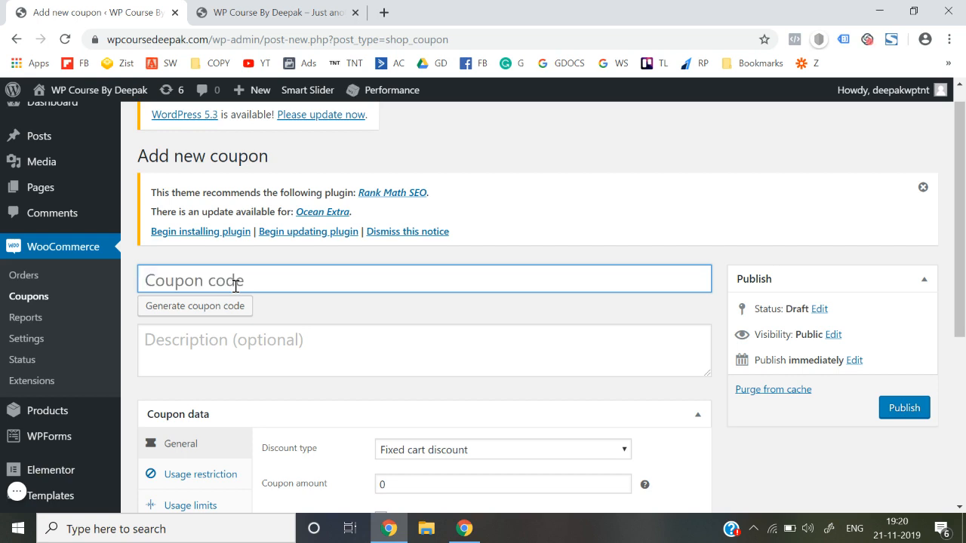
Set the new coupon's code to WPC12.
text(WPC!@)
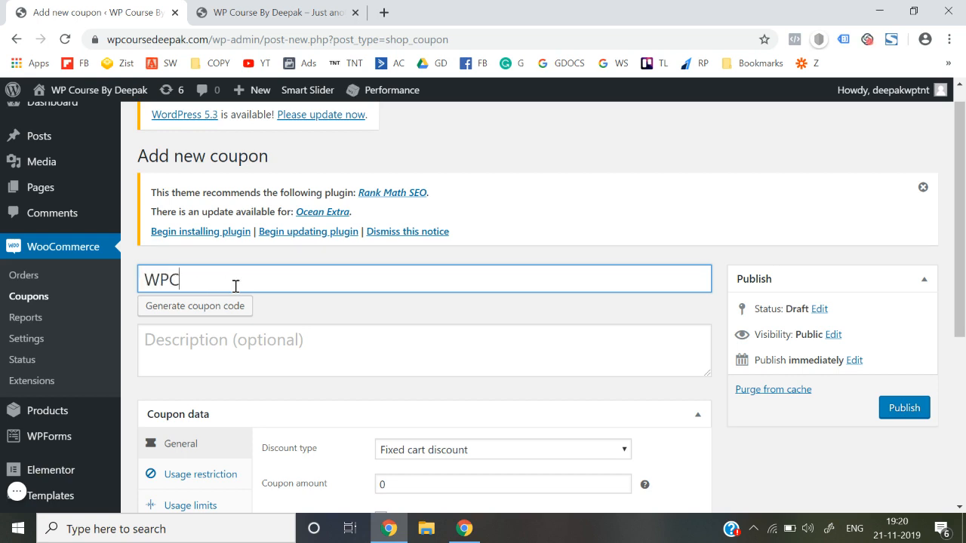
key(BackSpace)
key(BackSpace)
text(12)
click(298, 315)
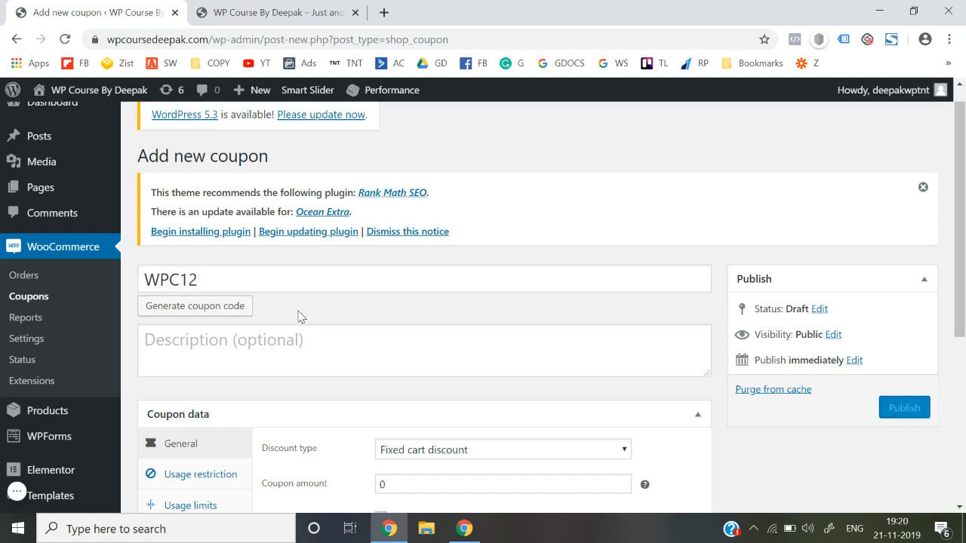
Set the coupon's discount type to Percentage discount with a coupon amount of 10.
scroll(297, 311, down, 1)
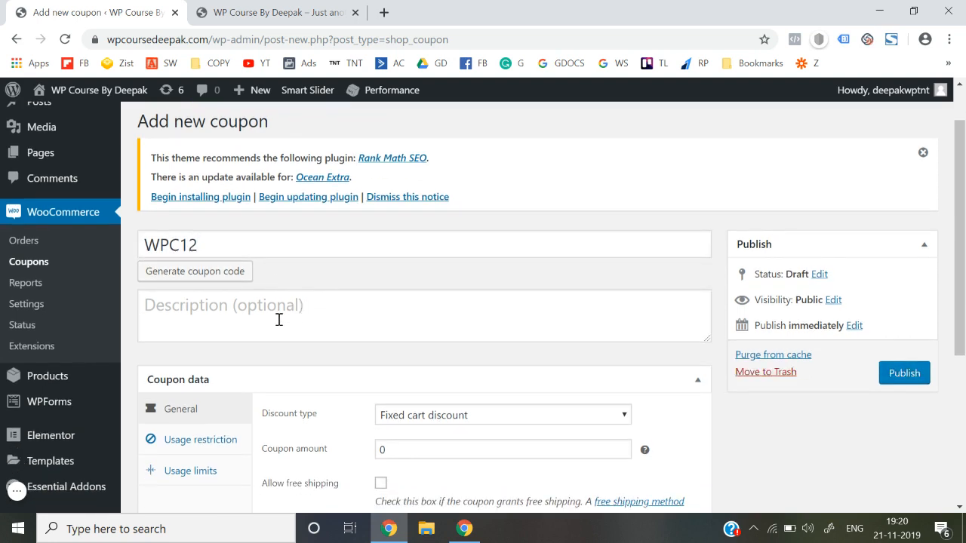
scroll(279, 319, down, 1)
scroll(212, 366, down, 1)
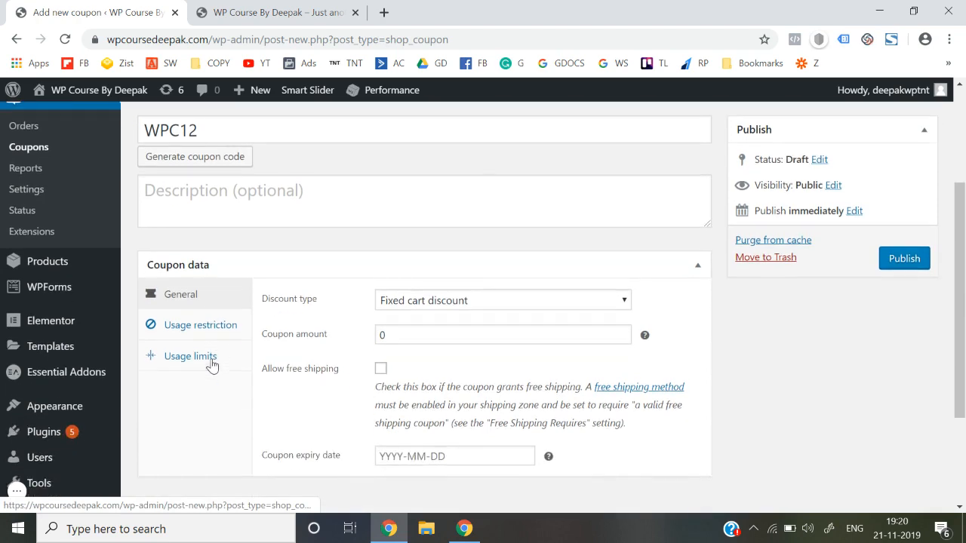
scroll(211, 365, down, 2)
scroll(212, 365, up, 4)
scroll(212, 365, down, 1)
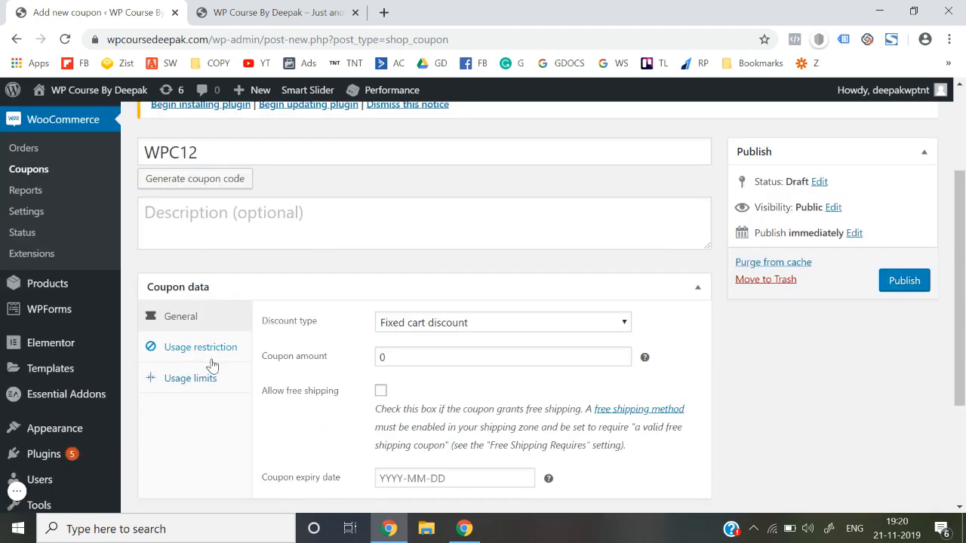
click(413, 327)
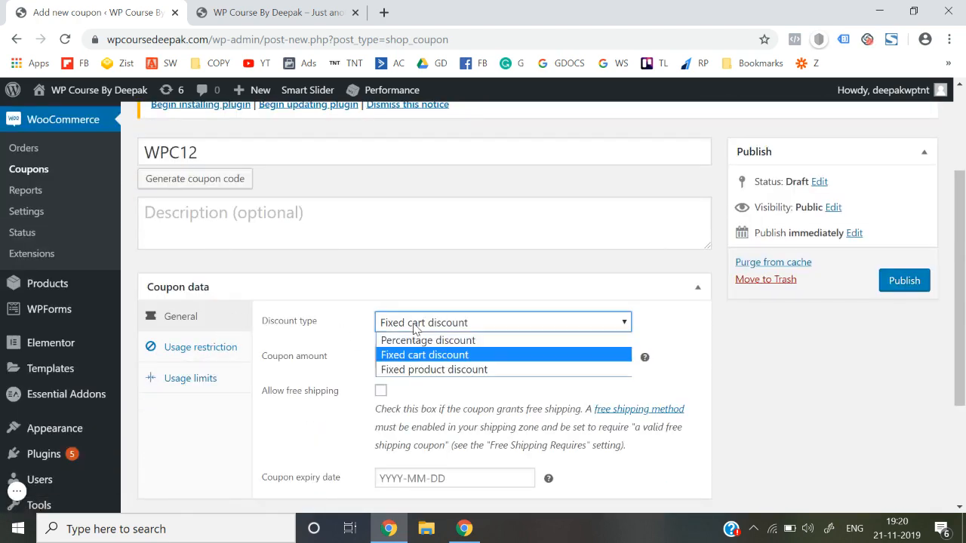
click(413, 341)
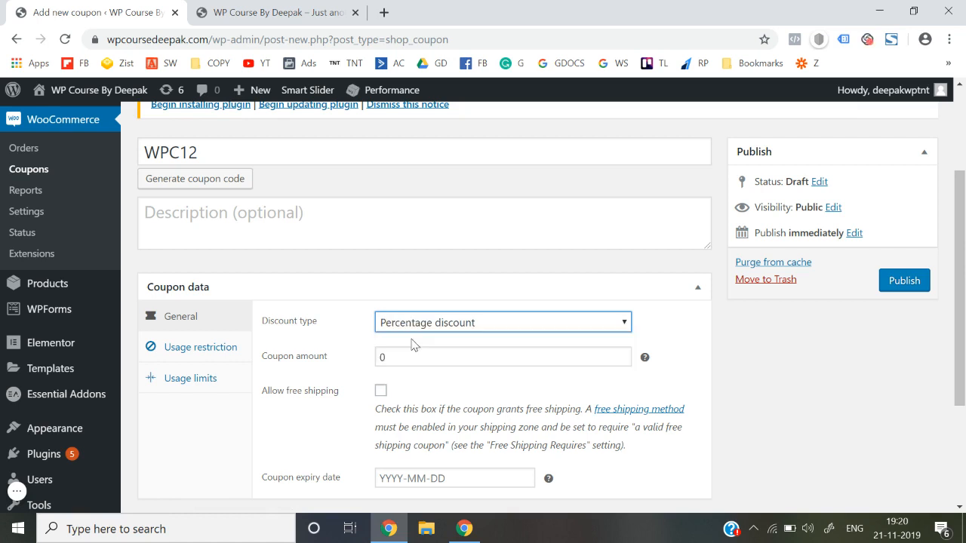
double_click(406, 354)
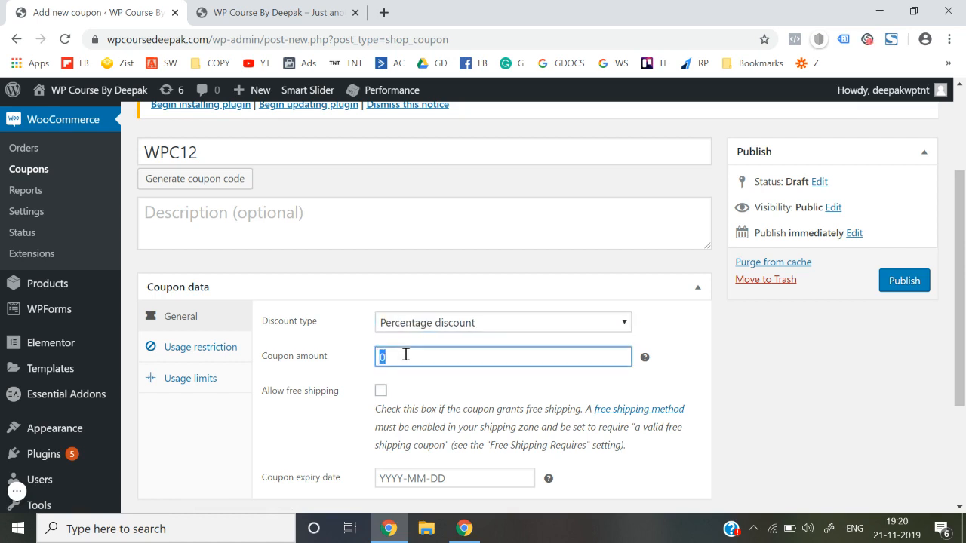
text(10)
click(758, 400)
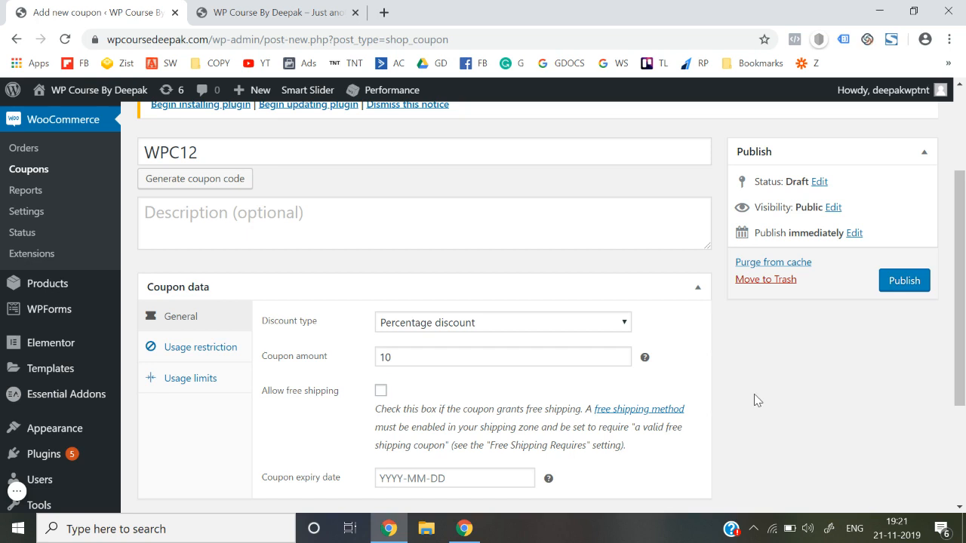
Change the coupon to a Fixed cart discount with an amount of 500.
click(505, 326)
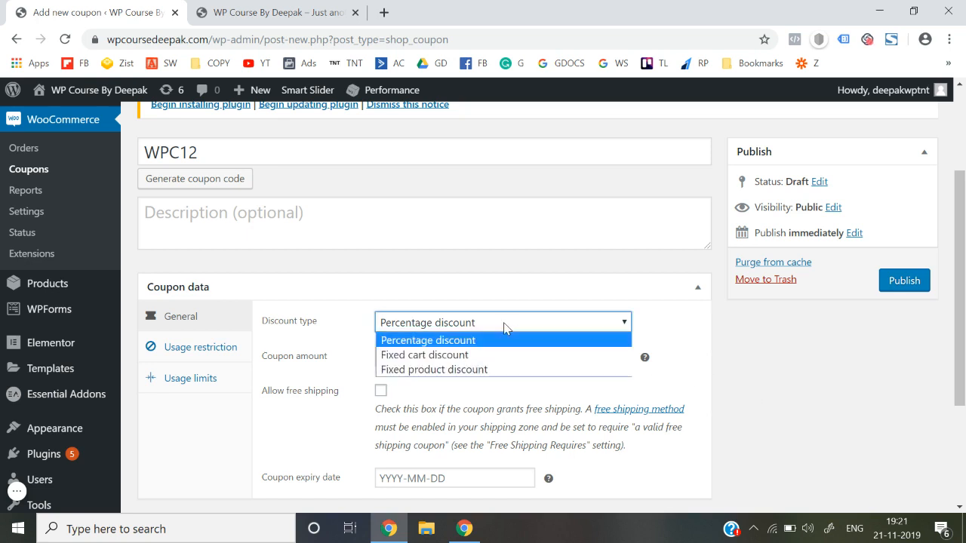
click(462, 355)
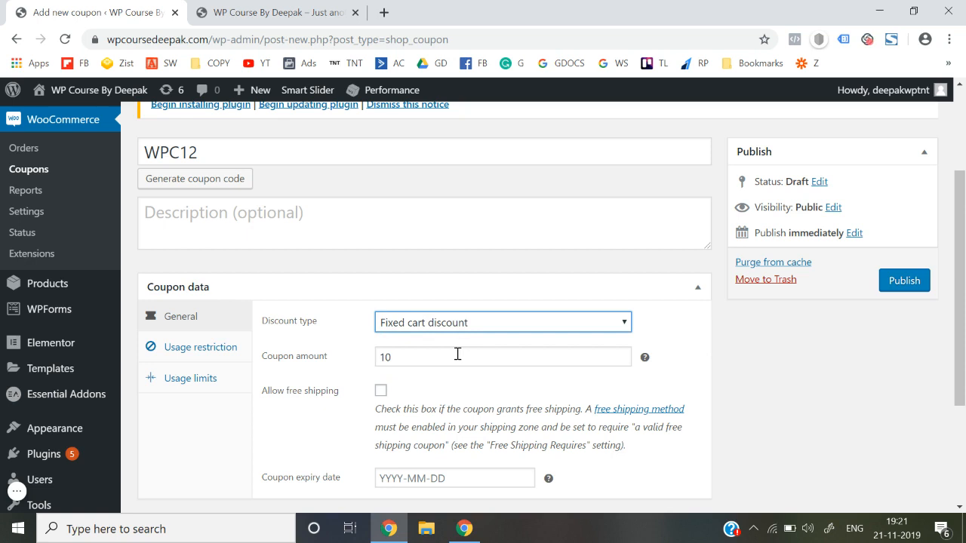
click(458, 354)
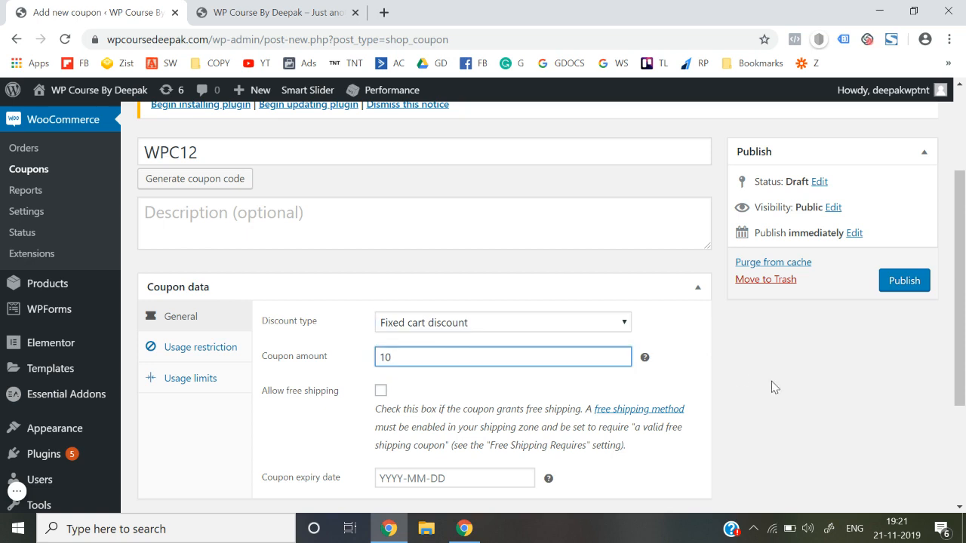
key(BackSpace)
key(BackSpace)
text(500)
click(772, 381)
Switch the discount type to Fixed product discount and clear the coupon amount.
click(562, 327)
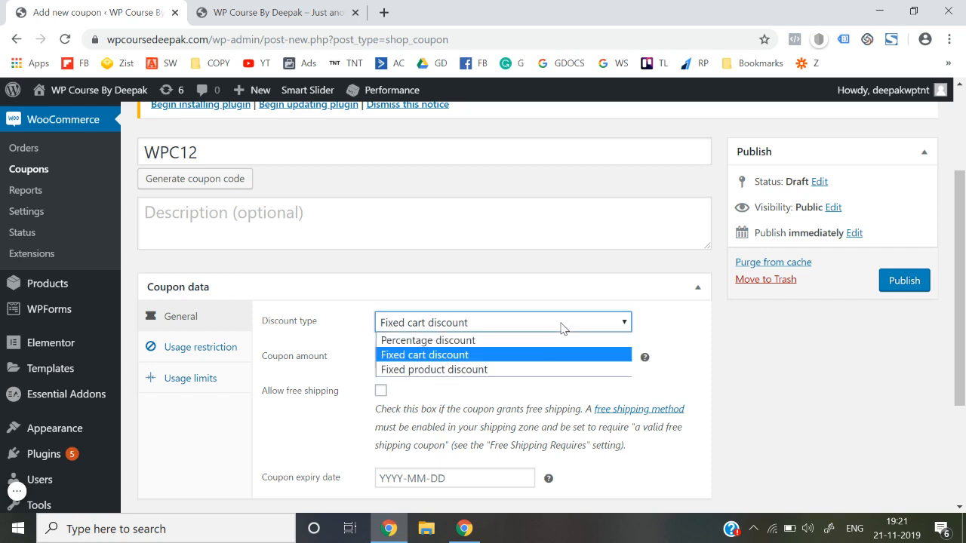
click(513, 370)
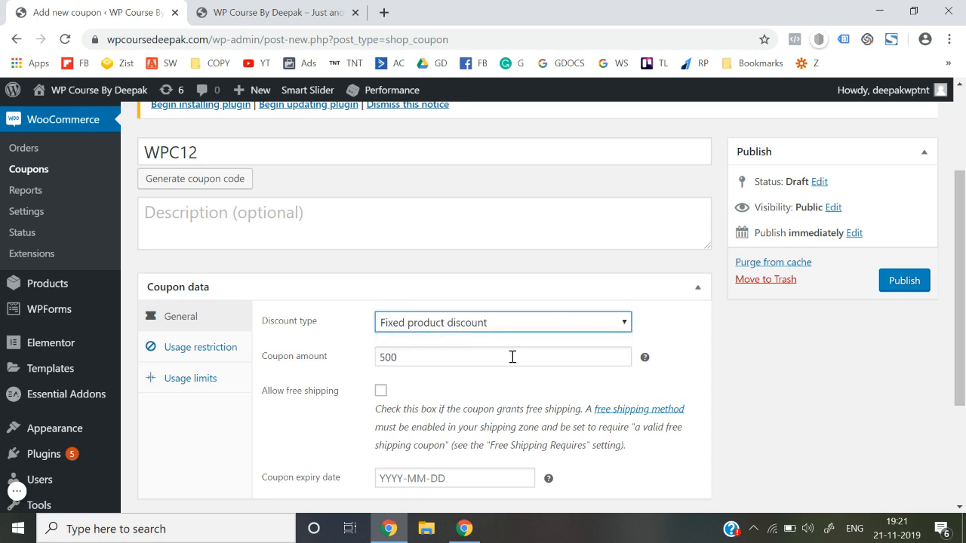
double_click(512, 357)
key(BackSpace)
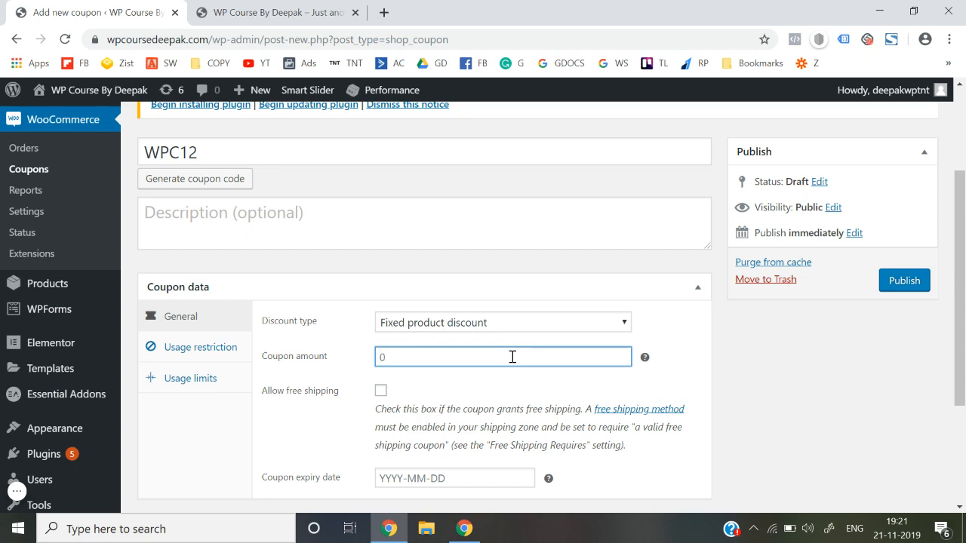
Set the discount type back to Percentage discount and enter a coupon amount of 10.
click(528, 327)
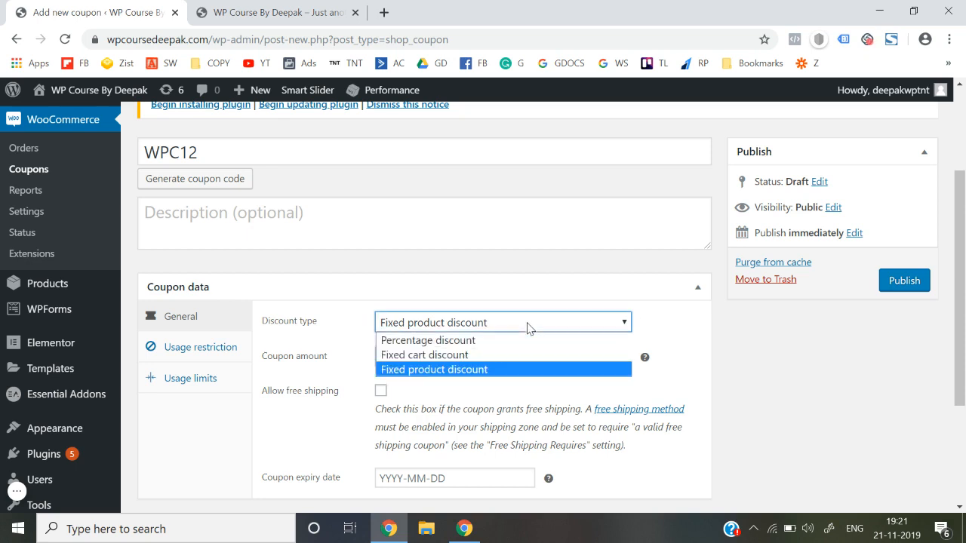
click(445, 345)
click(414, 359)
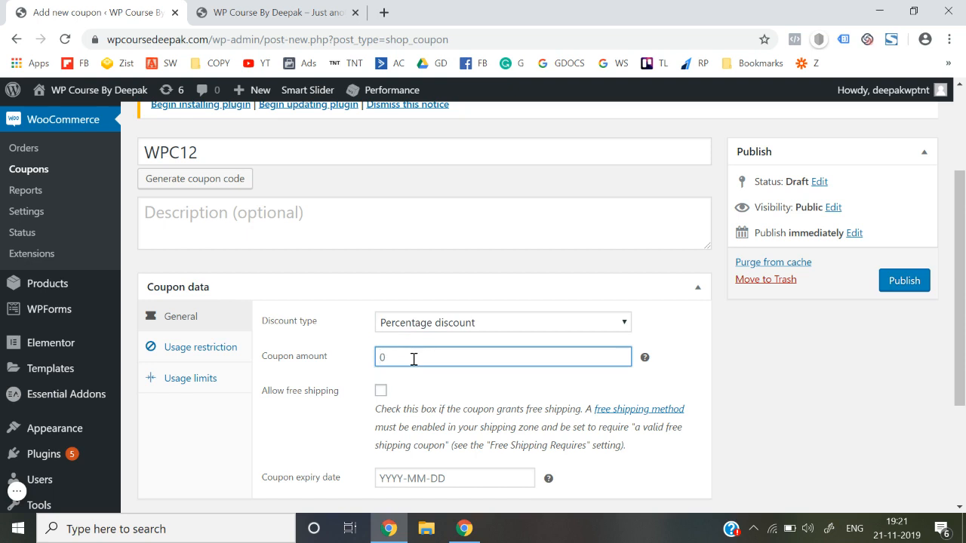
text(10)
click(721, 356)
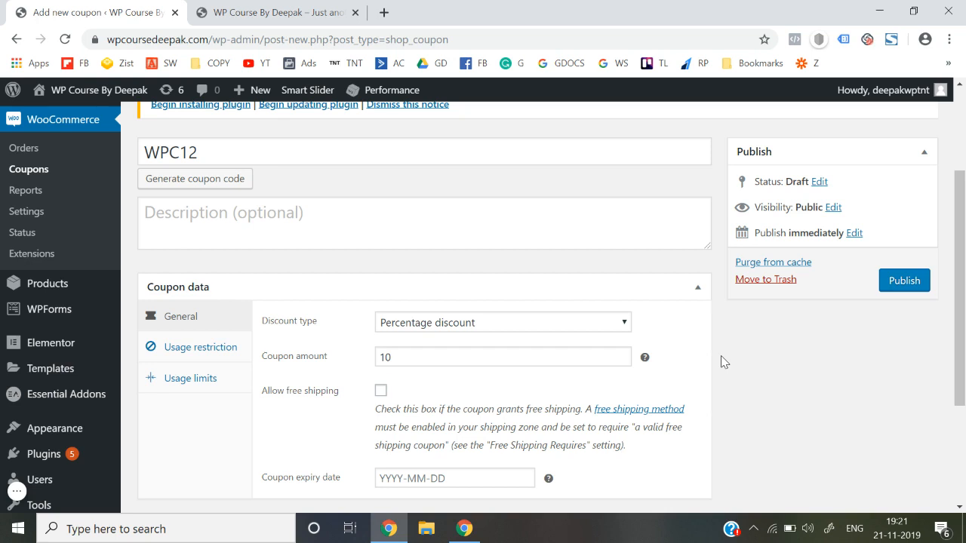
Tick and untick Allow free shipping, and set the coupon expiry date to 2019-11-30.
click(380, 391)
click(380, 392)
scroll(380, 399, down, 1)
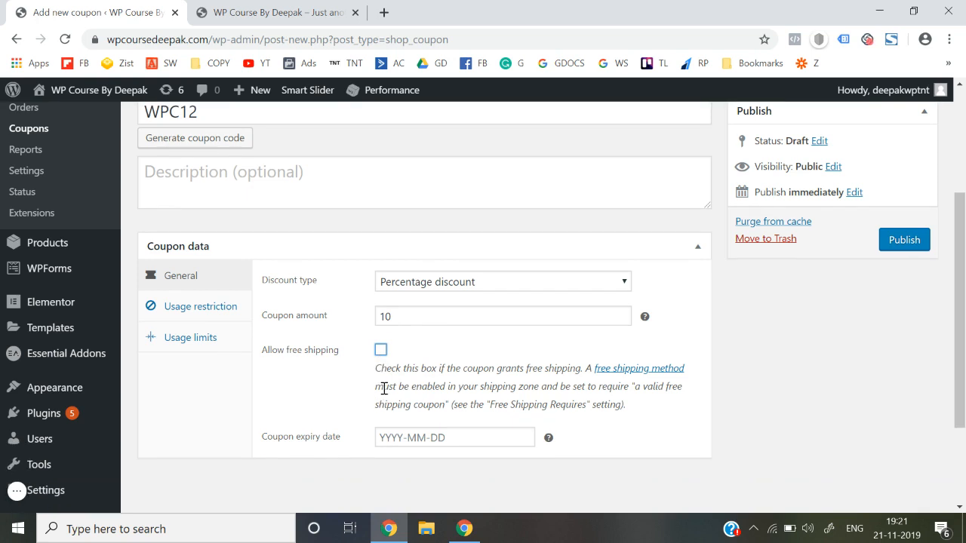
scroll(383, 388, down, 1)
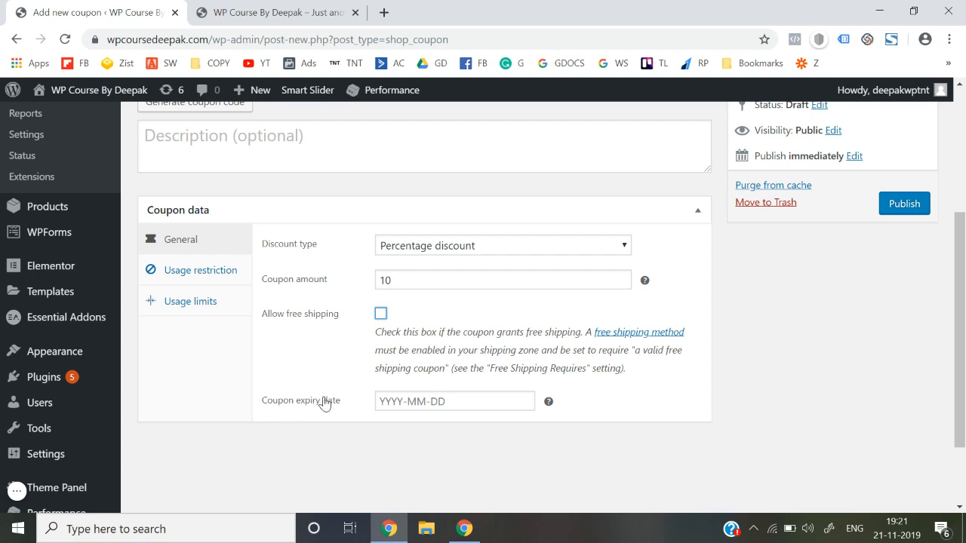
click(443, 401)
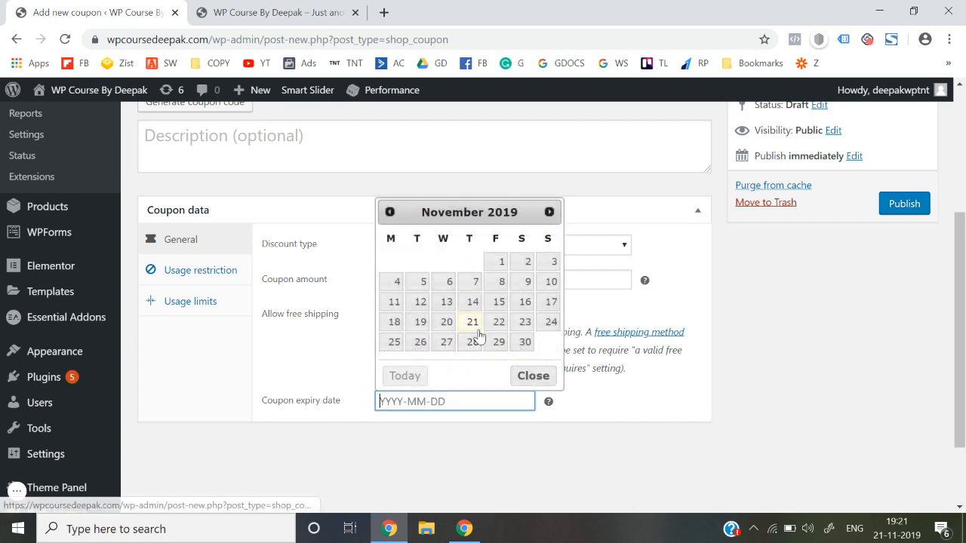
click(525, 342)
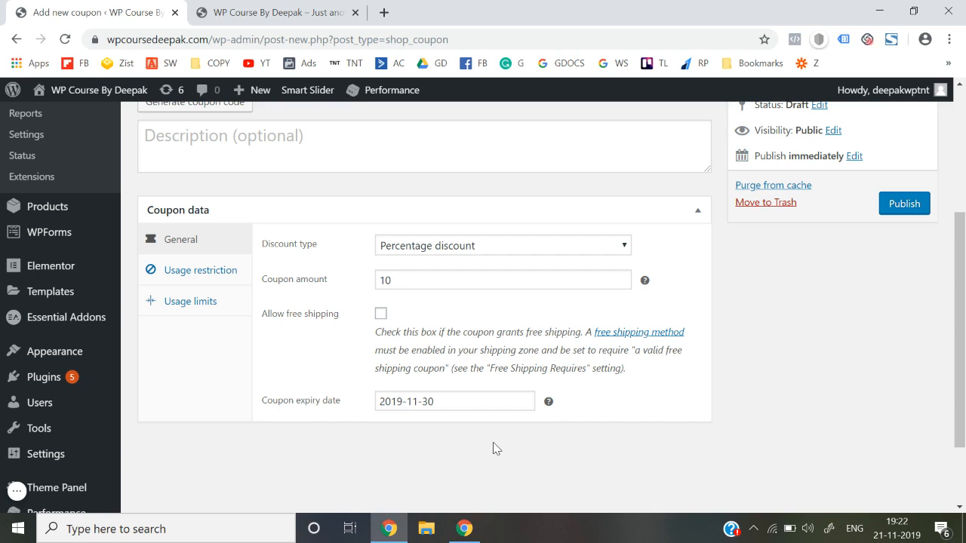
Switch the discount type to Fixed cart discount and back to Percentage discount.
click(452, 252)
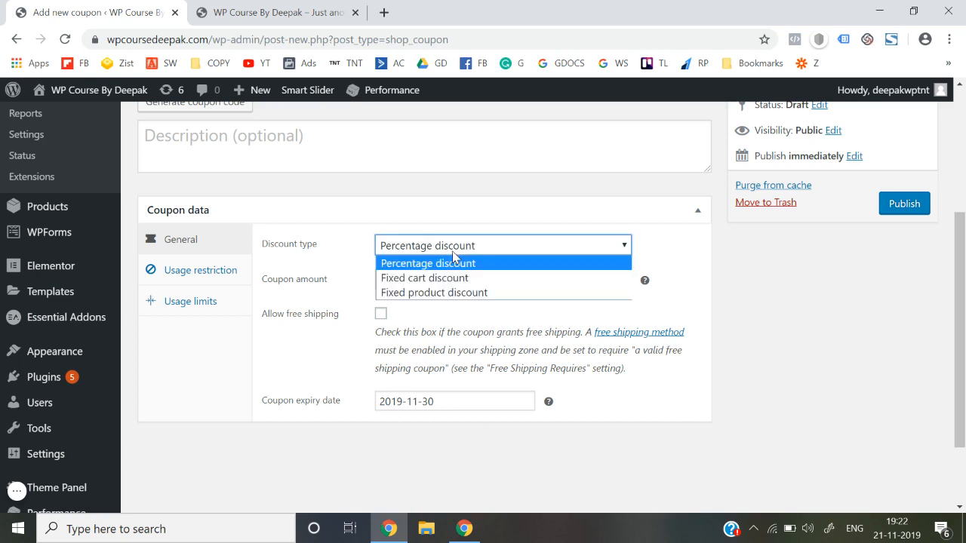
click(454, 263)
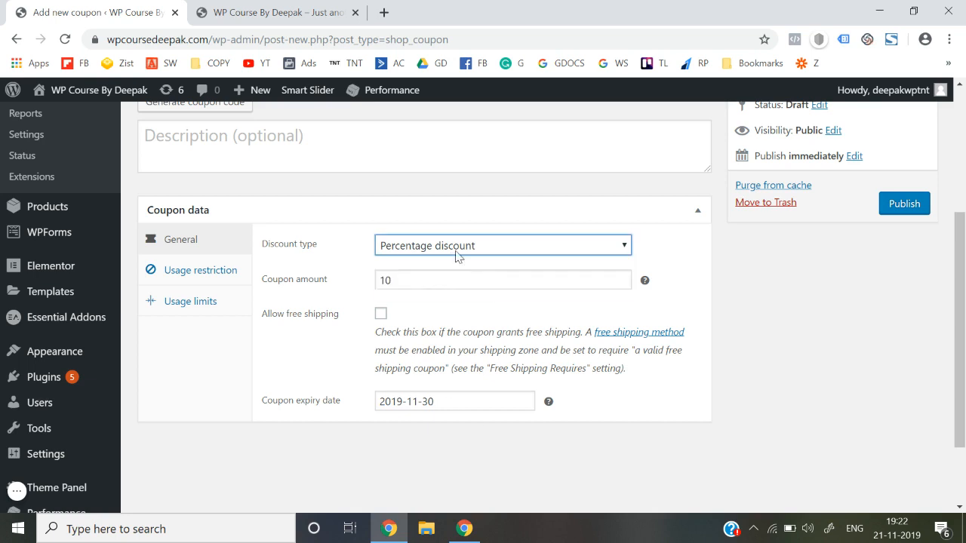
click(455, 253)
click(453, 277)
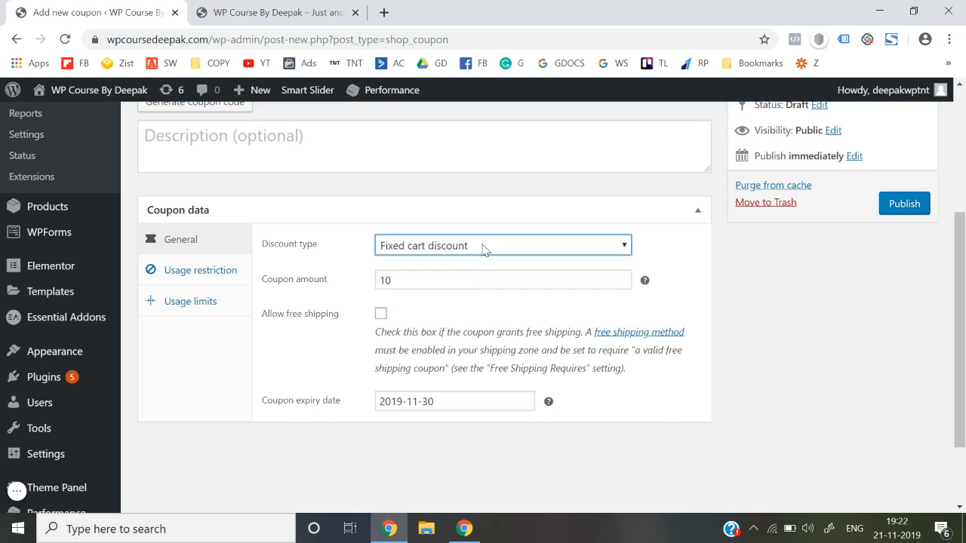
click(483, 249)
click(470, 262)
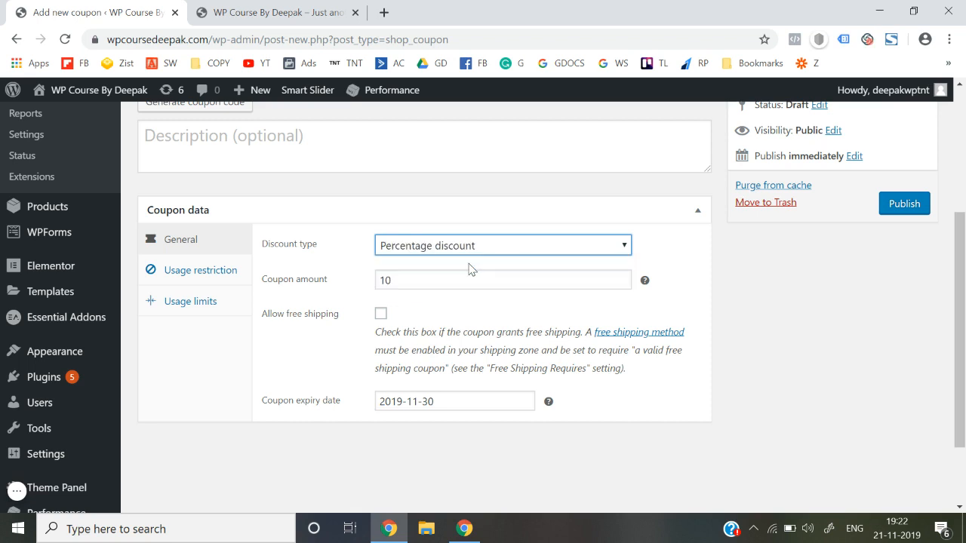
click(713, 311)
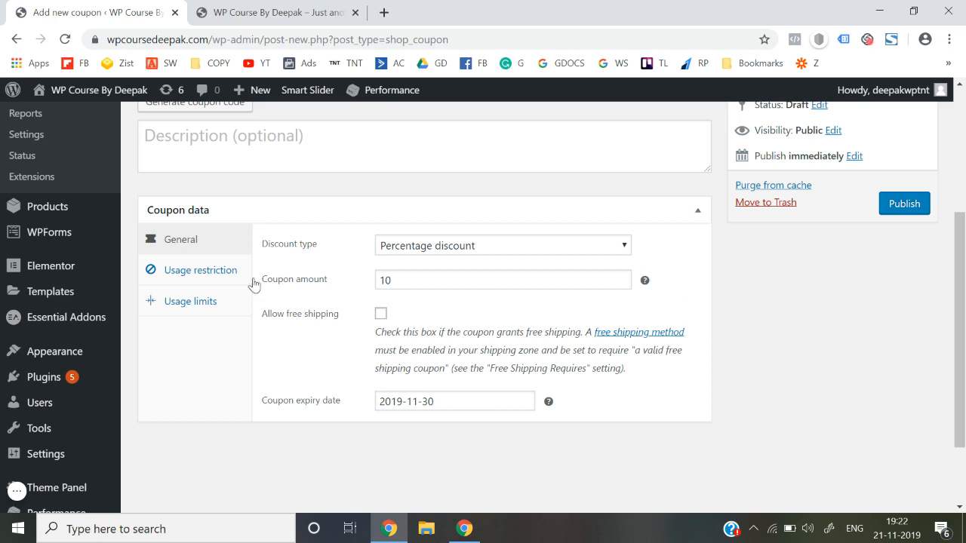
Try a minimum spend of 500 in the coupon's usage restrictions and clear the field again.
click(198, 281)
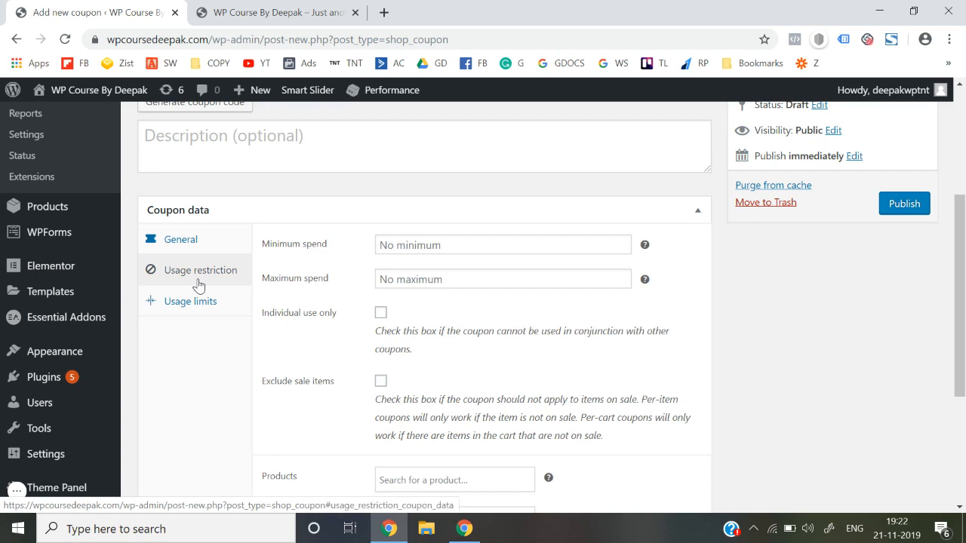
click(398, 240)
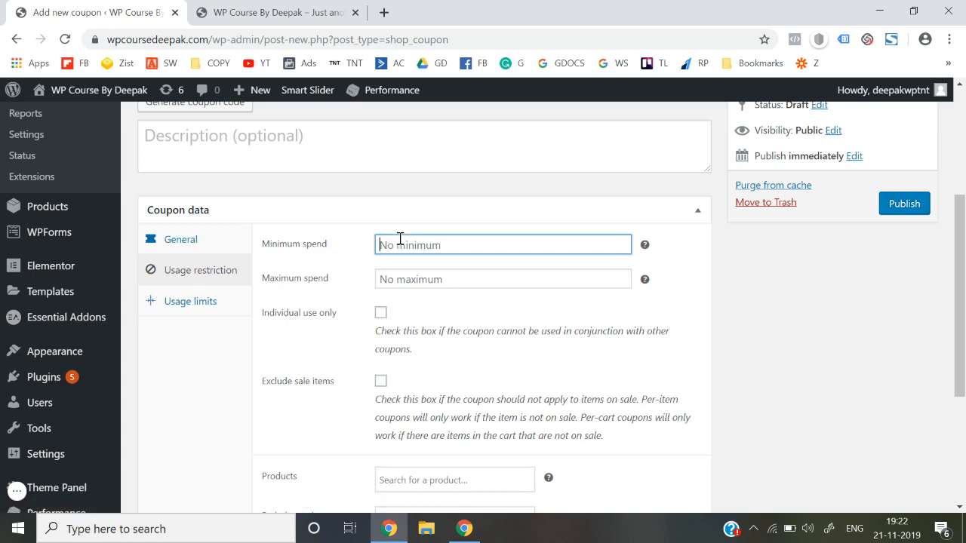
text(500)
click(867, 348)
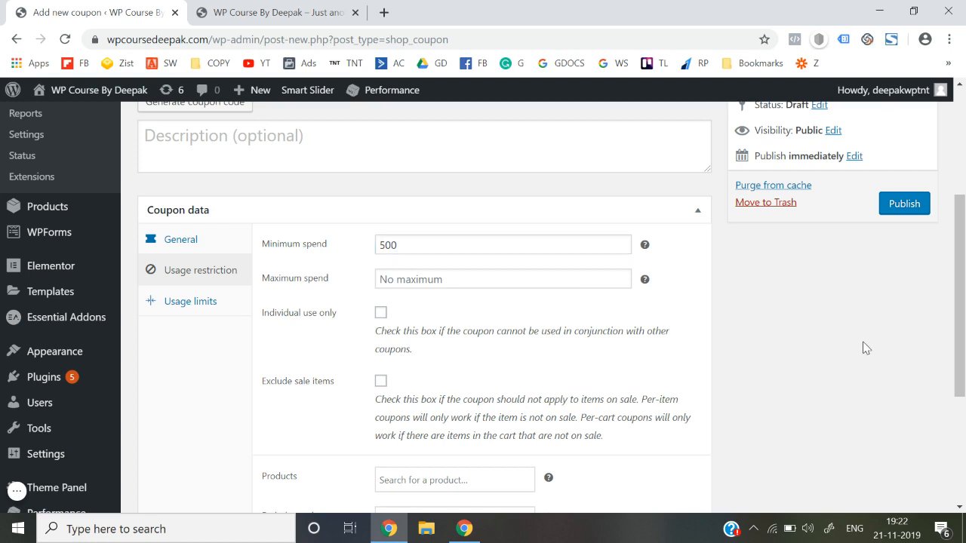
double_click(434, 244)
key(BackSpace)
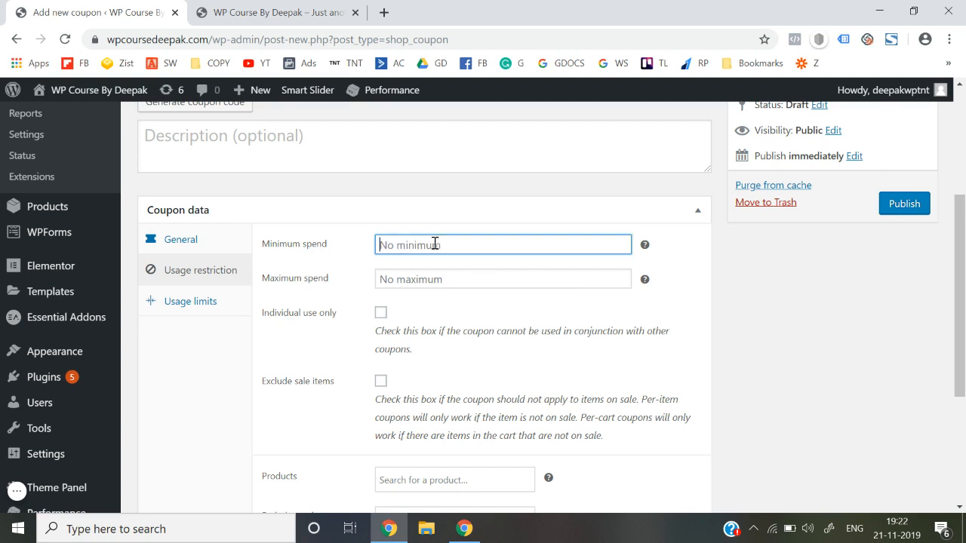
text(500)
double_click(435, 244)
key(BackSpace)
Try a maximum spend of 1000 for the coupon and clear the field again.
click(426, 280)
text(1000)
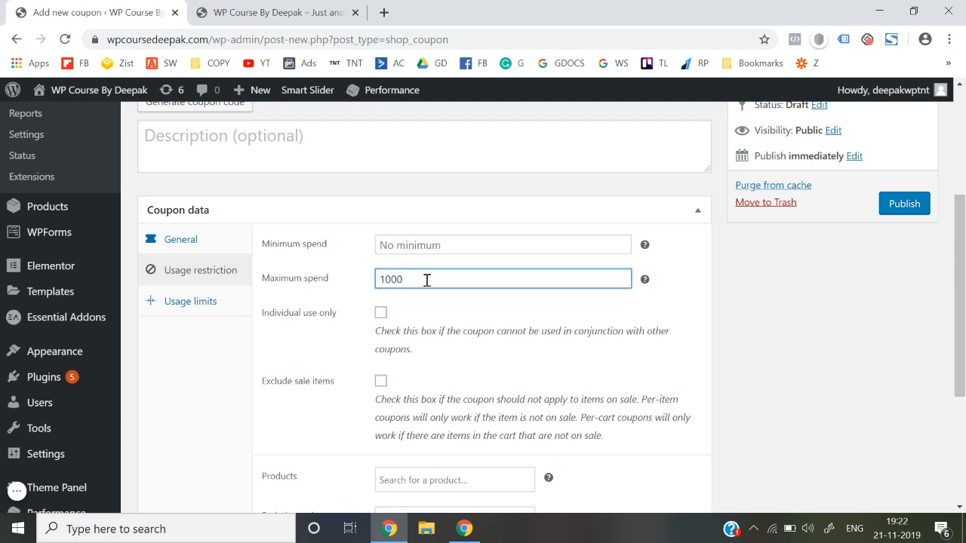
double_click(426, 280)
key(BackSpace)
click(438, 241)
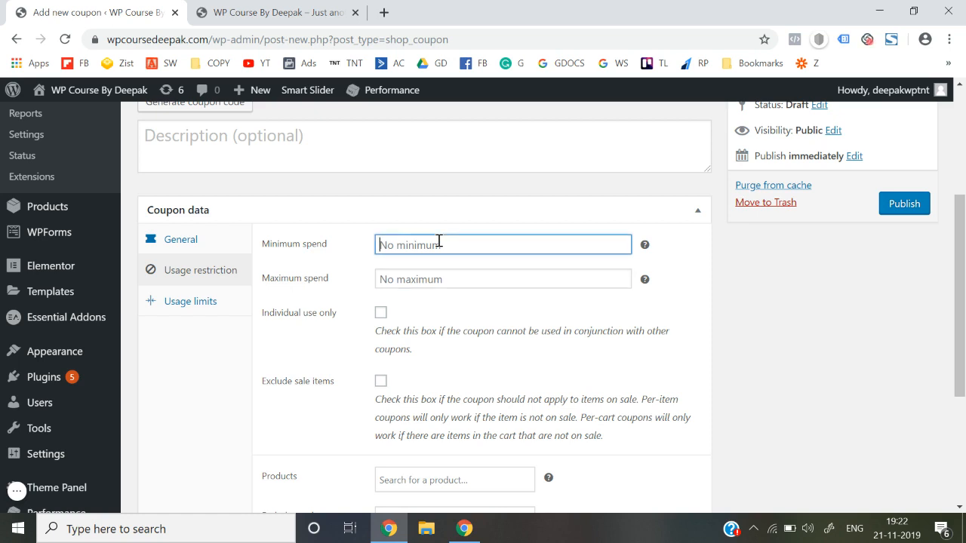
click(737, 351)
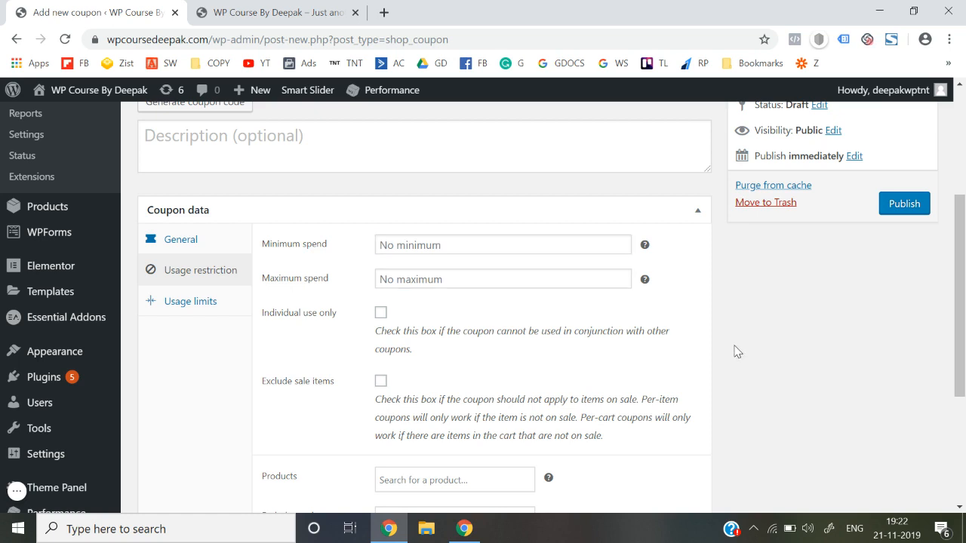
Tick and untick the Individual use only restriction.
click(381, 314)
click(380, 314)
click(377, 313)
click(378, 312)
Search for "shirt" in the coupon's Products restriction and clear the search without adding a product.
scroll(380, 383, down, 2)
click(439, 306)
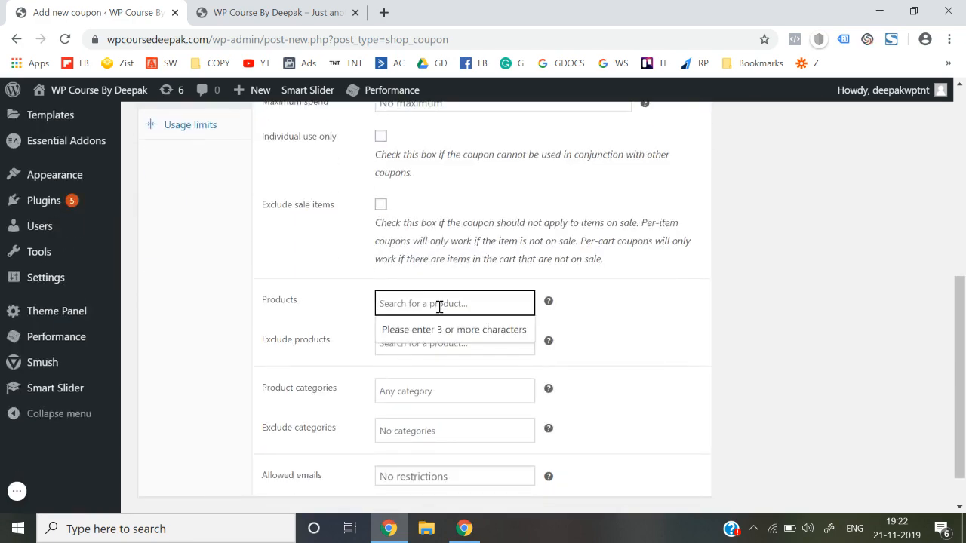
text(ts)
key(BackSpace)
text(shirt)
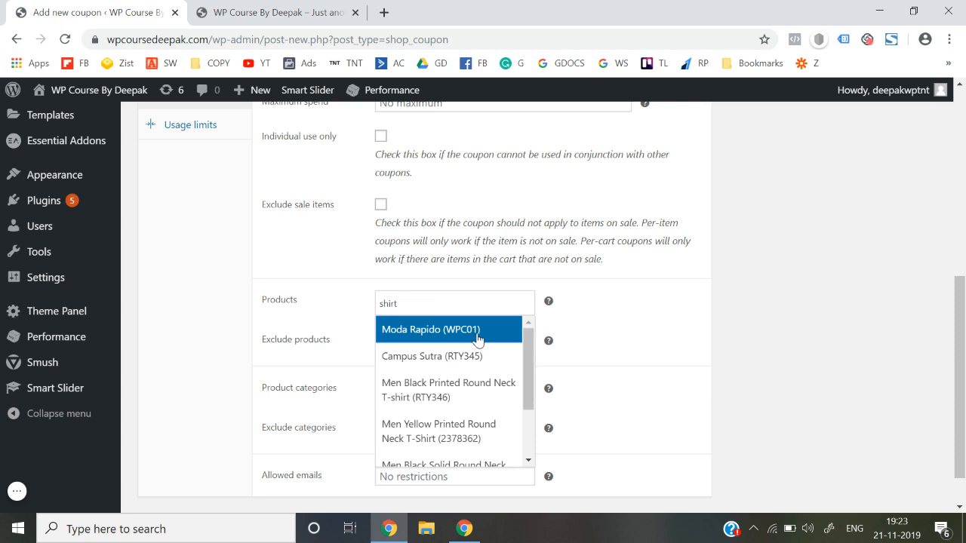
key(ctrl+a)
key(BackSpace)
click(179, 377)
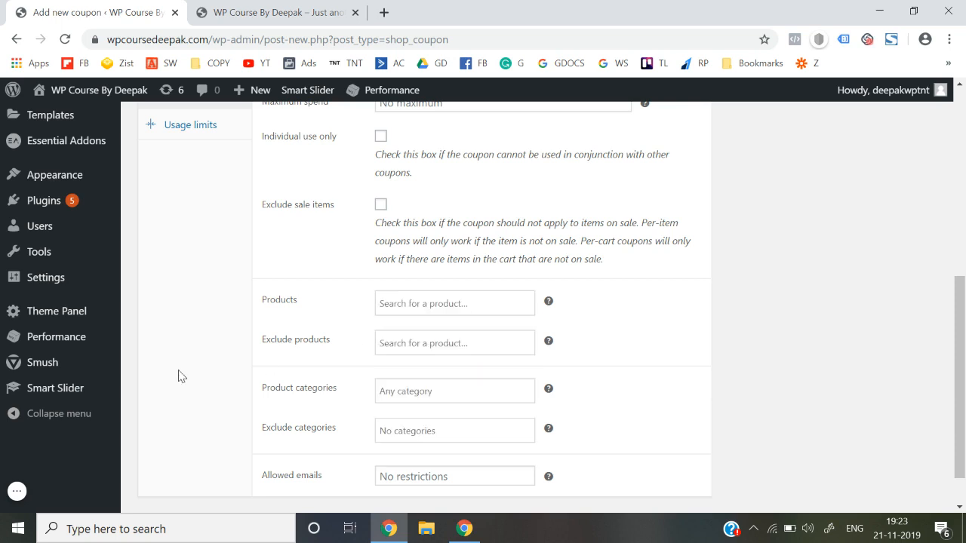
Start a product search with "ts" in the Exclude products restriction and clear it.
click(404, 346)
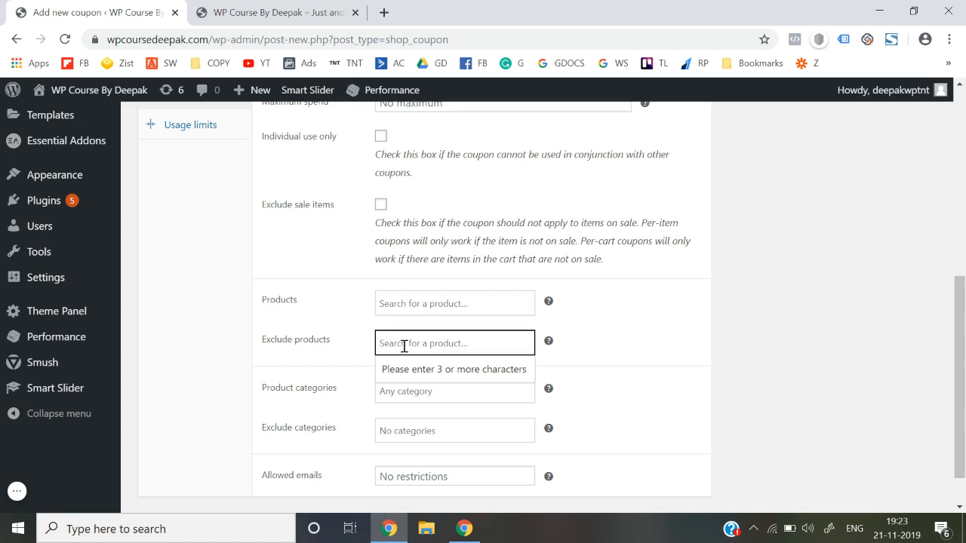
text(ts)
key(BackSpace)
key(BackSpace)
click(214, 385)
Look through the choices for Product categories and Exclude categories, and check the Allowed emails restriction.
scroll(212, 385, down, 1)
click(390, 344)
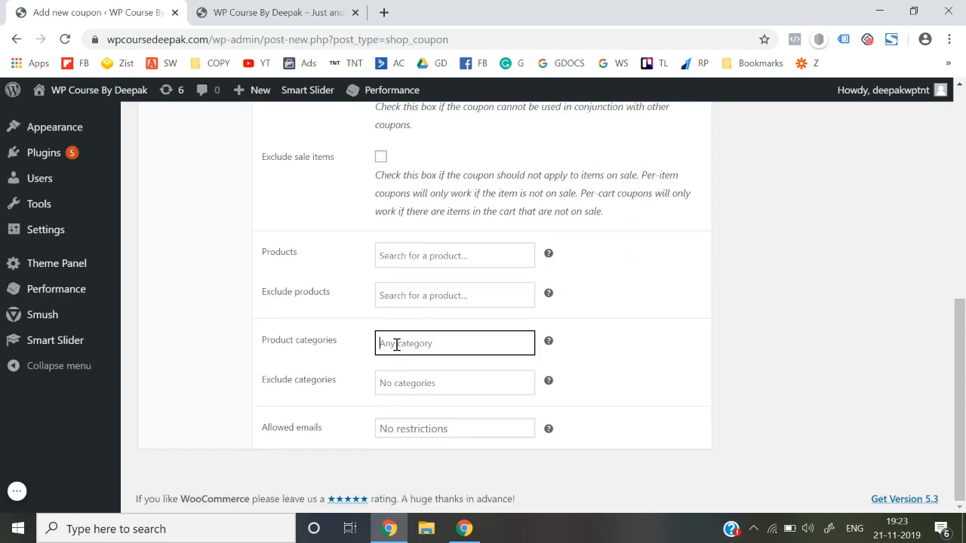
click(251, 366)
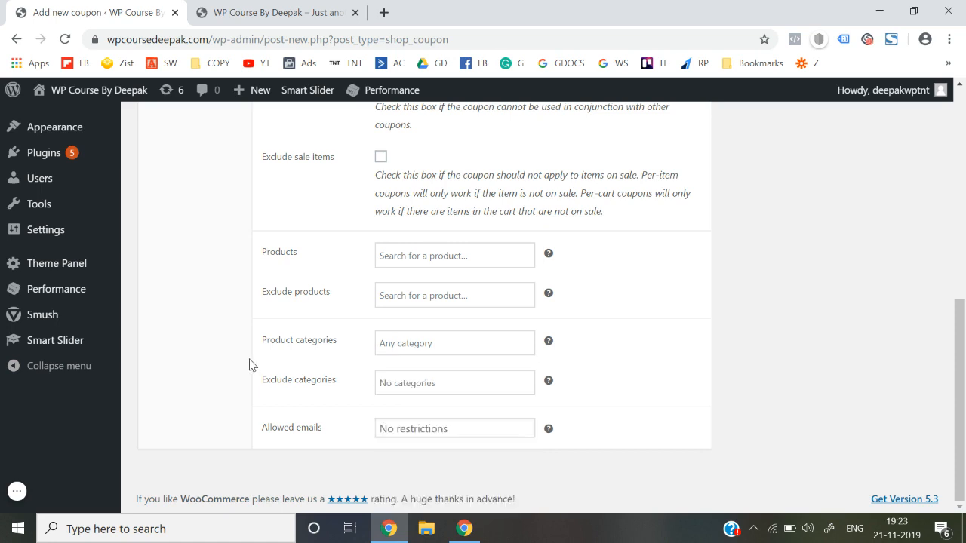
click(451, 390)
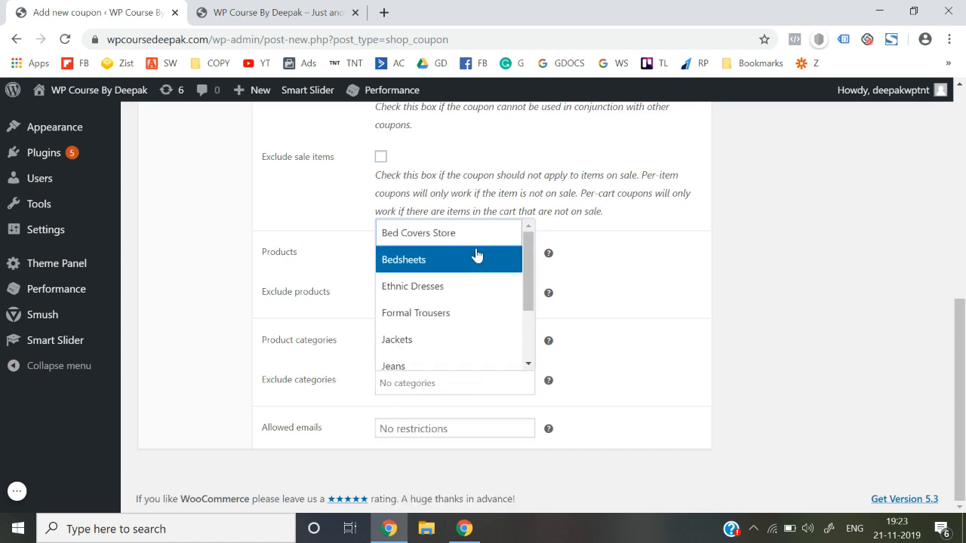
scroll(466, 324, down, 1)
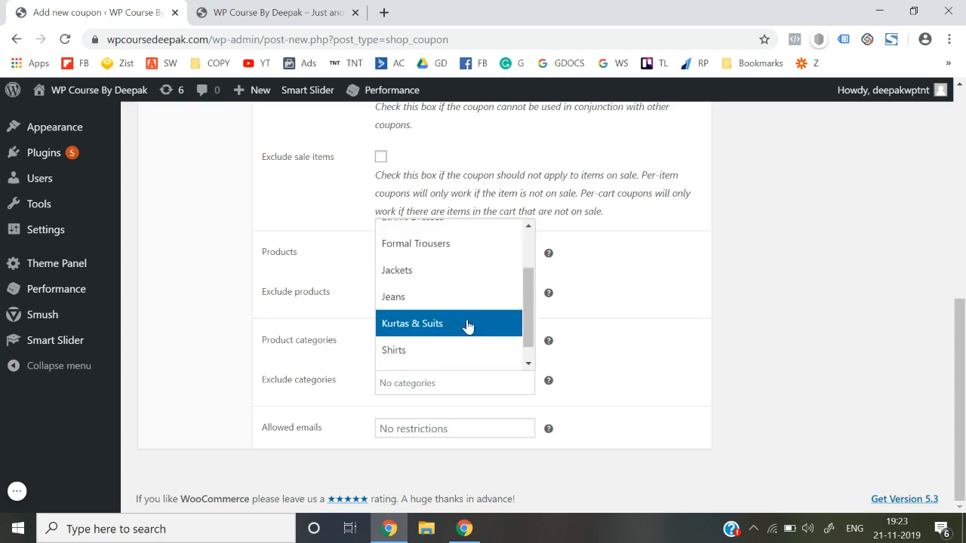
click(205, 352)
click(446, 428)
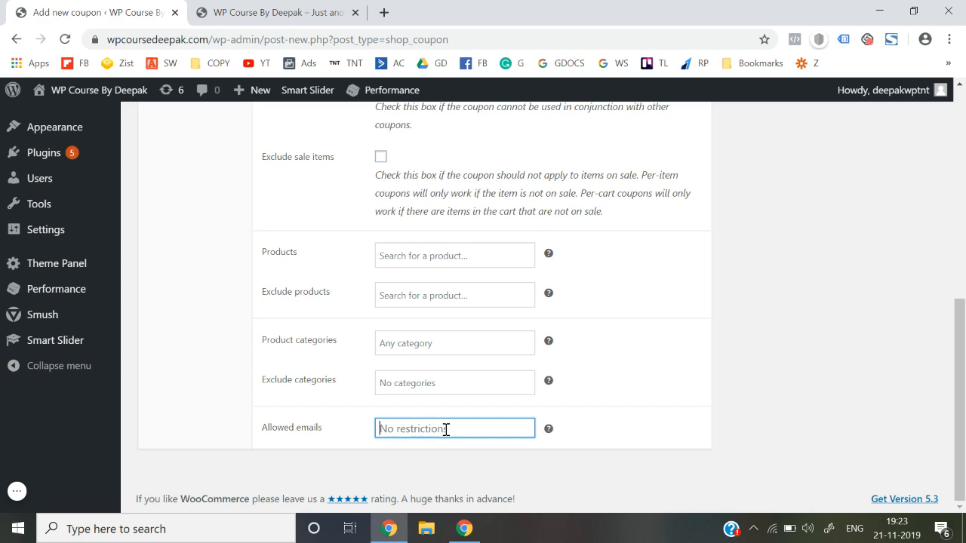
click(217, 346)
Try a usage limit per coupon of 12 in the usage limits and clear it again.
scroll(217, 346, up, 5)
scroll(217, 345, down, 2)
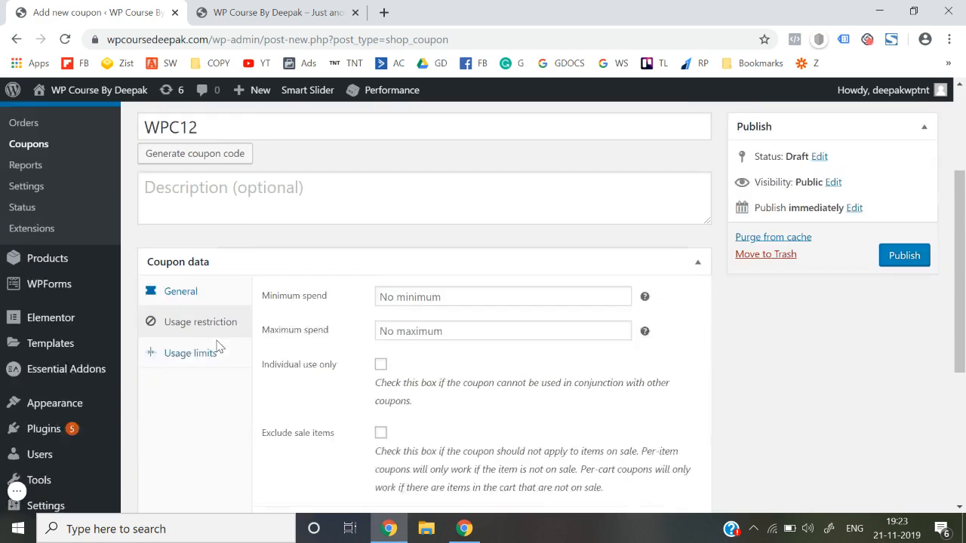
click(209, 330)
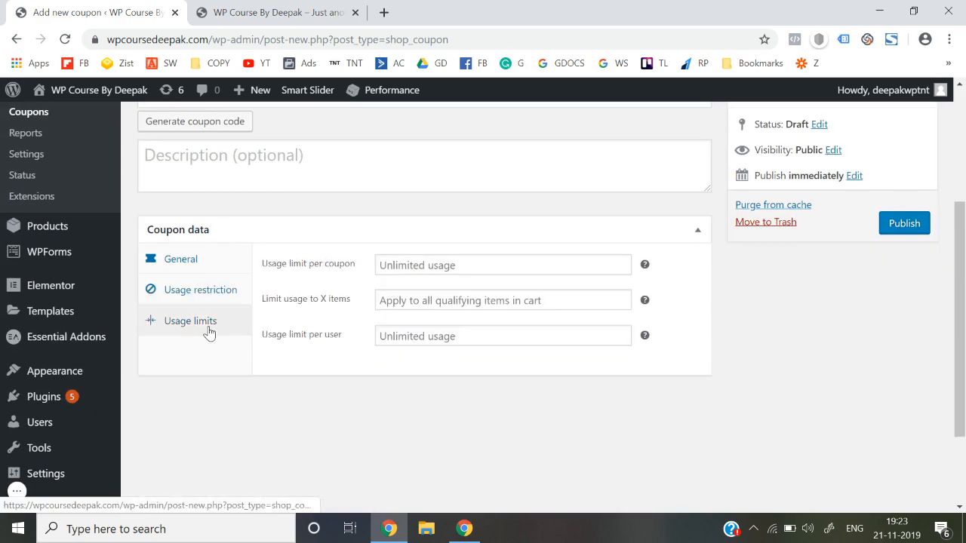
click(423, 270)
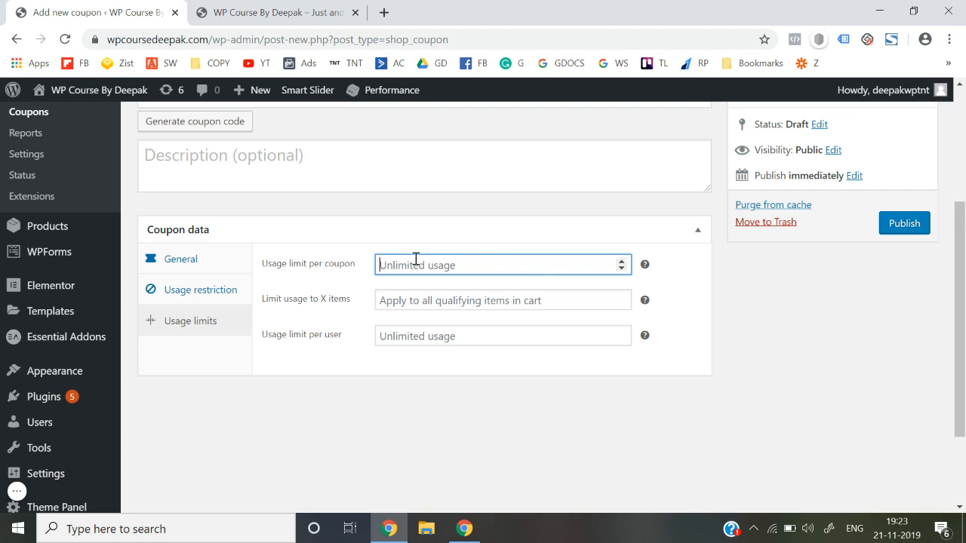
text(12)
key(BackSpace)
key(BackSpace)
Try a usage limit per coupon of 100 and clear the field again.
scroll(330, 261, up, 1)
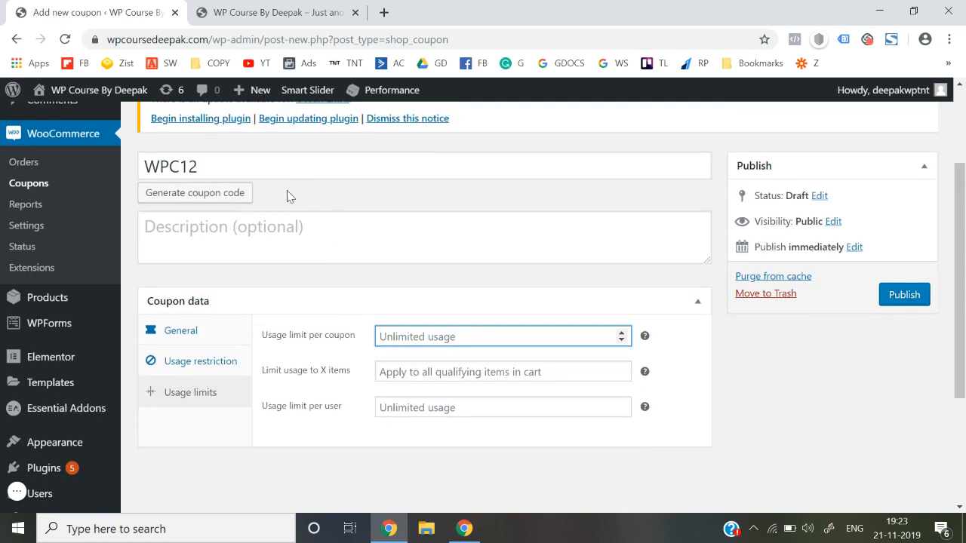
scroll(308, 332, down, 1)
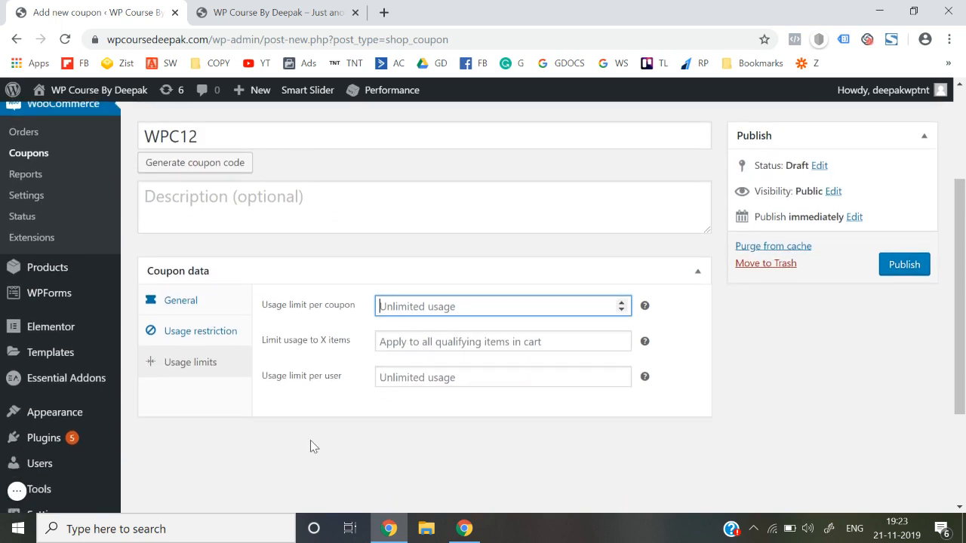
text(100)
key(BackSpace)
key(BackSpace)
key(BackSpace)
click(310, 440)
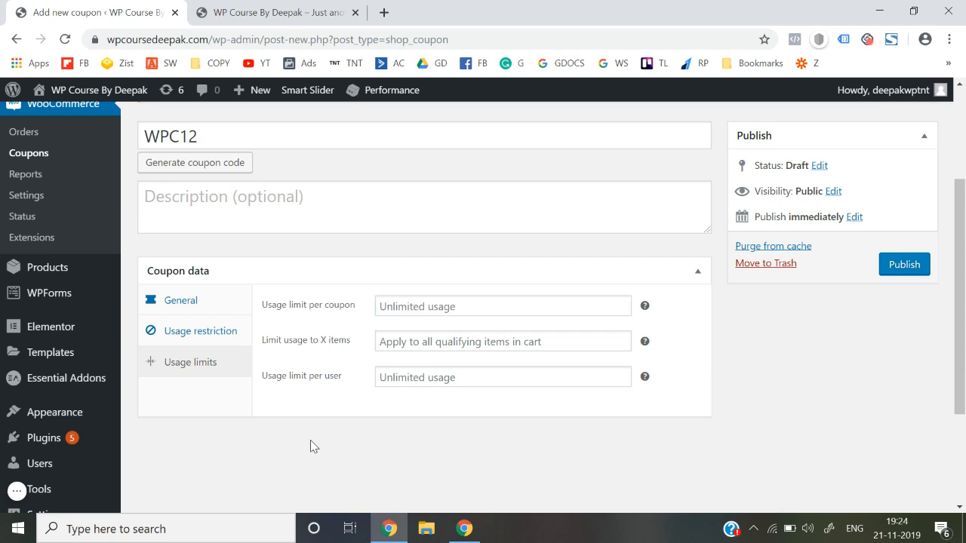
Try limiting usage to 2 and 3 items, and clear the item limit again.
click(411, 340)
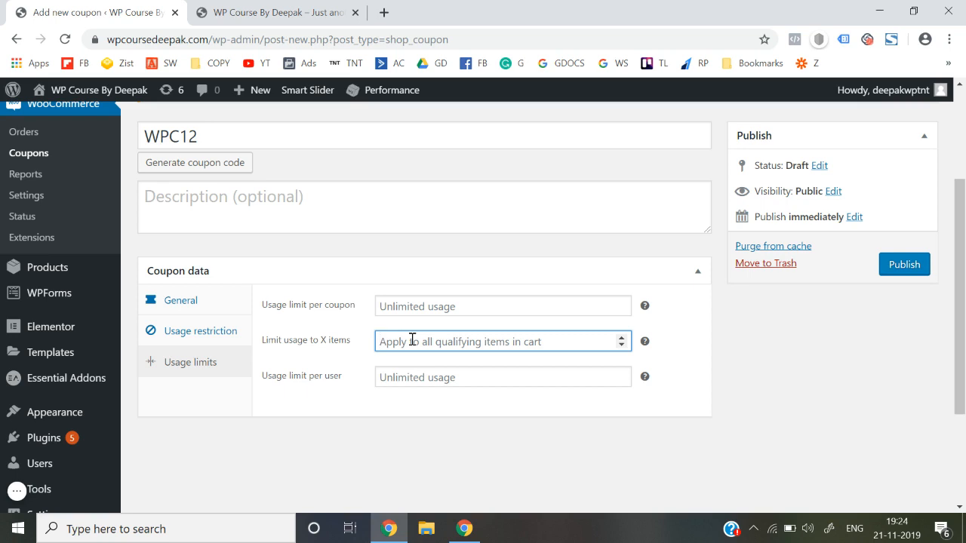
text(2)
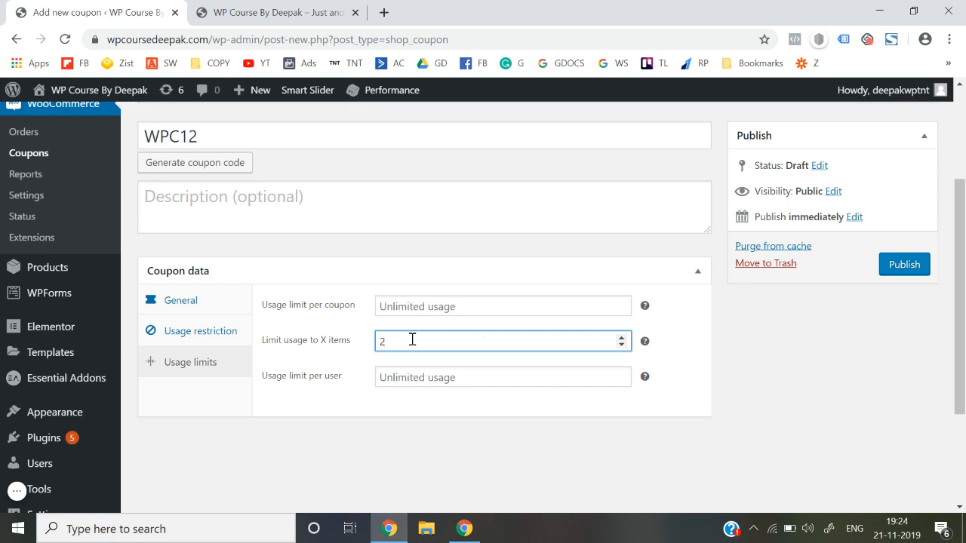
key(BackSpace)
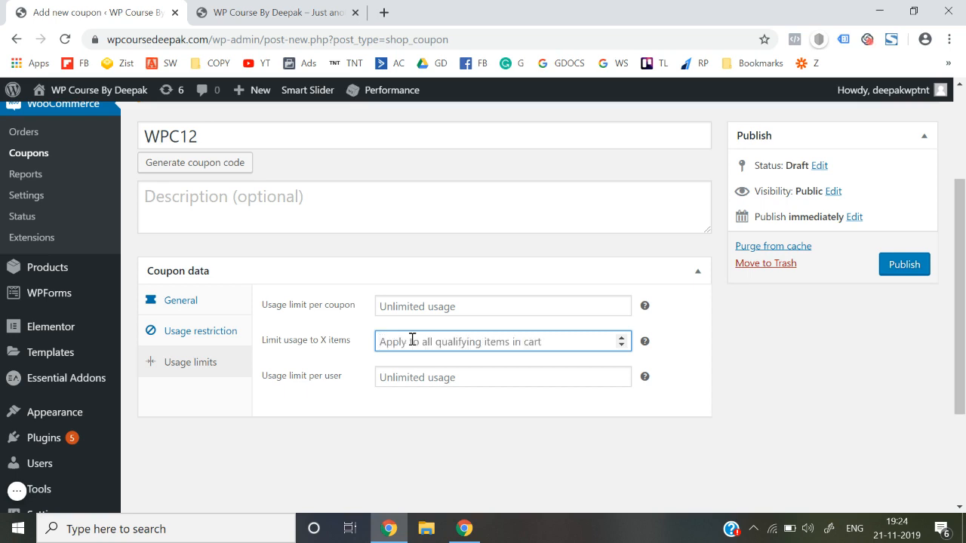
text(2)
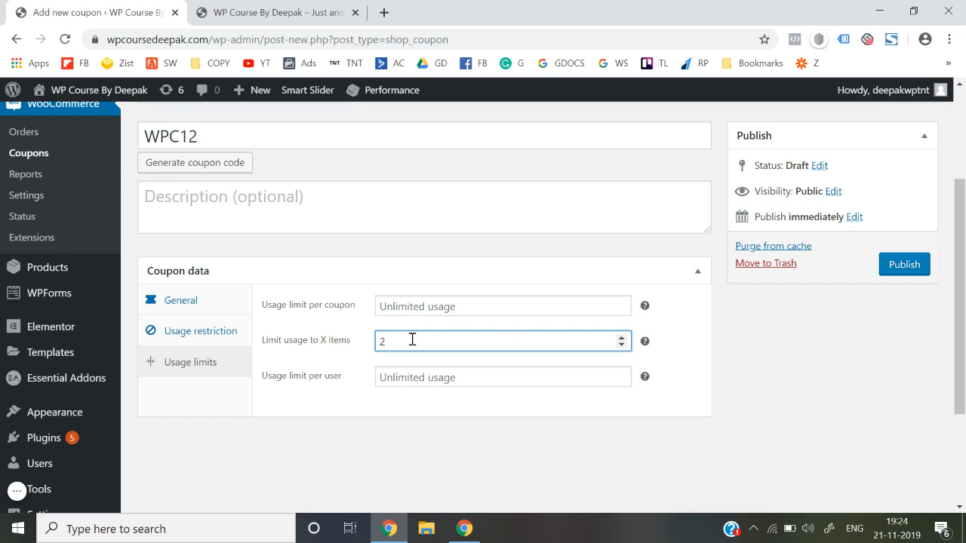
key(BackSpace)
text(3)
key(BackSpace)
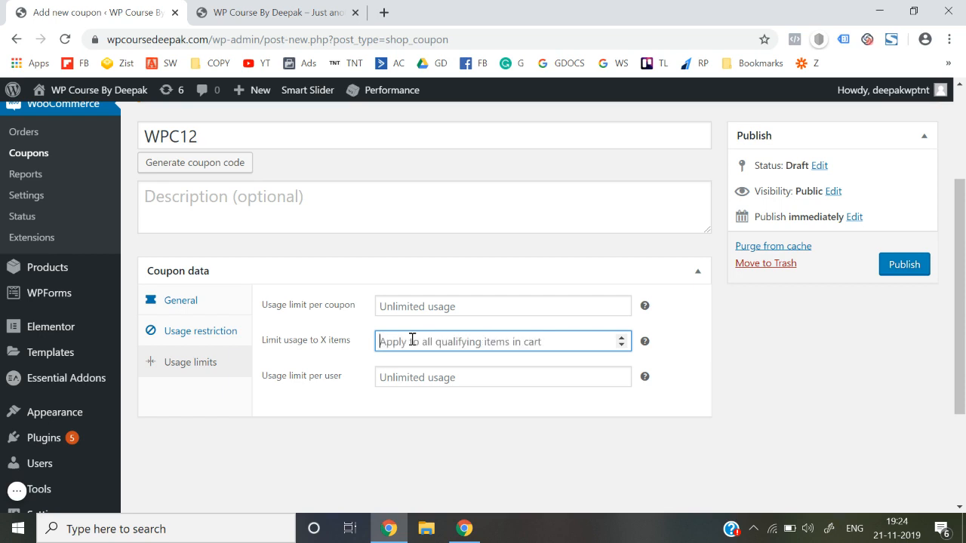
click(336, 439)
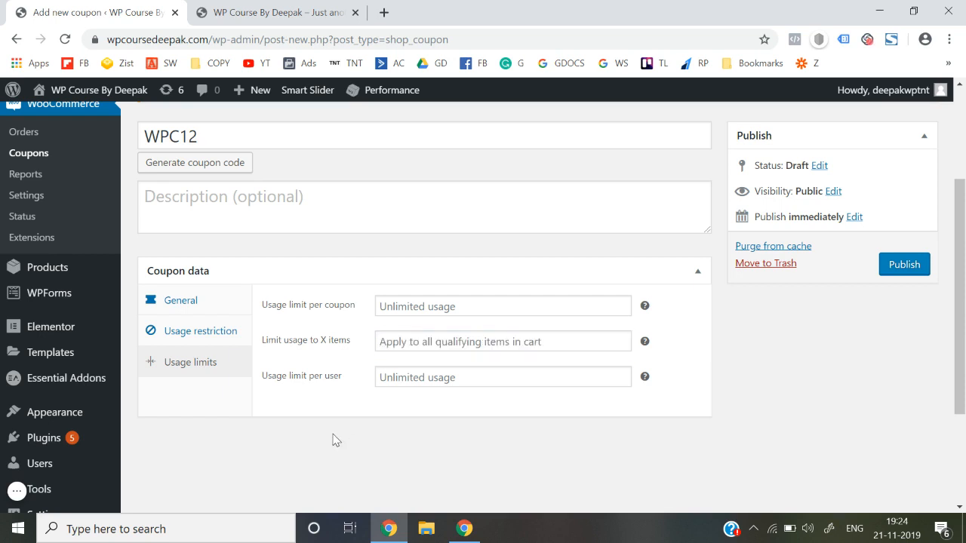
Try a usage limit per user of 1, clear it again, and return to the General coupon settings.
click(437, 376)
text(1)
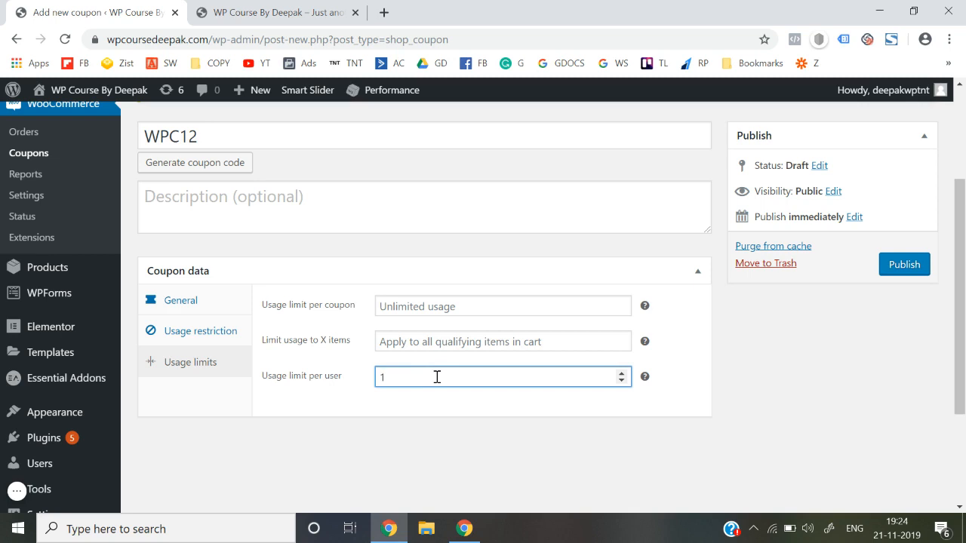
key(BackSpace)
text(1)
click(389, 431)
click(425, 381)
key(BackSpace)
click(390, 453)
click(193, 299)
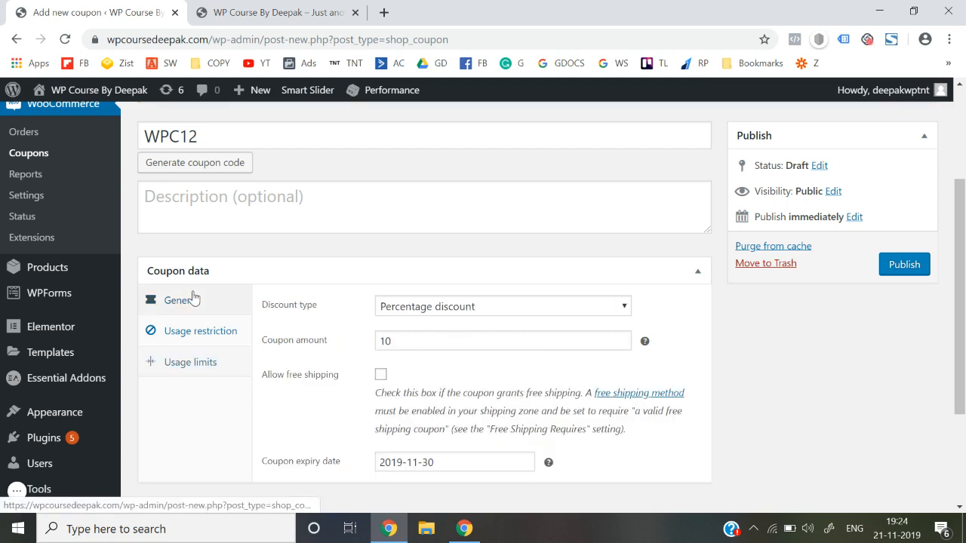
Glance over the usage restrictions, return to the General coupon settings, and publish the coupon WPC12.
click(195, 333)
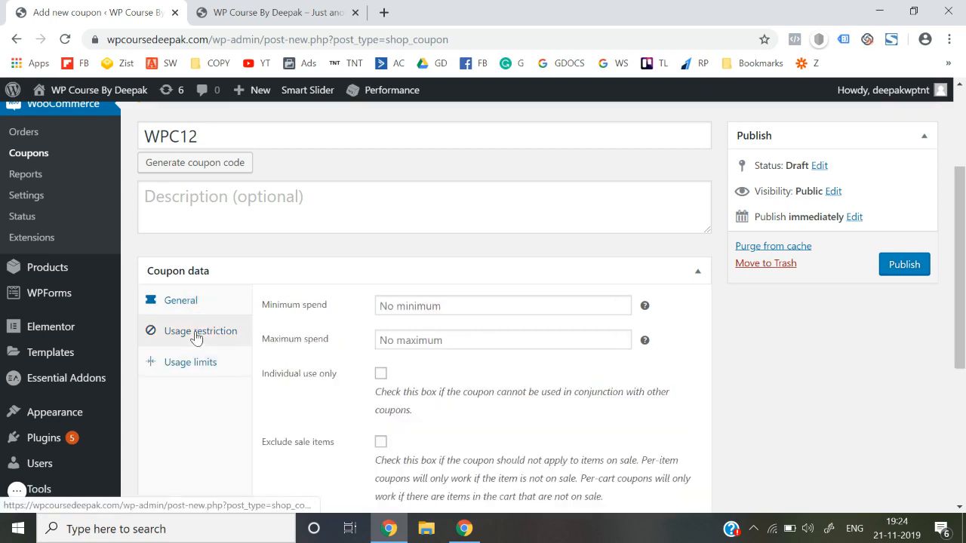
click(218, 302)
click(889, 264)
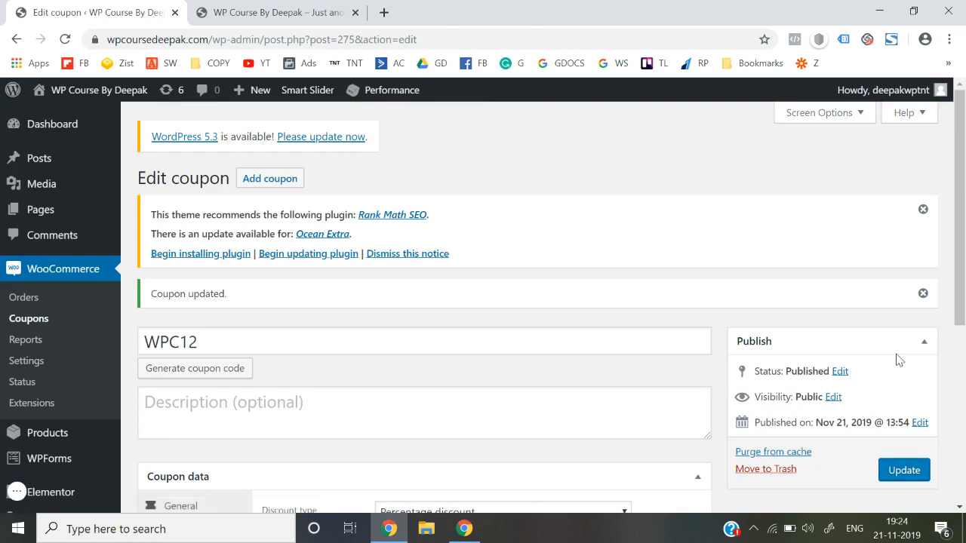
Copy the coupon code WPC12 and open the cart page of the storefront.
scroll(898, 360, down, 2)
drag(362, 197, 127, 206)
key(ctrl+c)
click(325, 10)
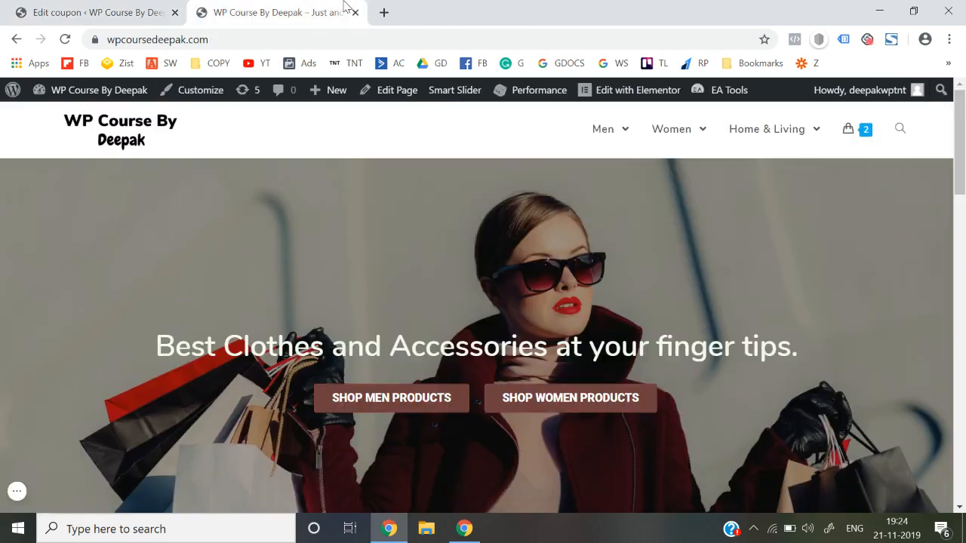
click(859, 135)
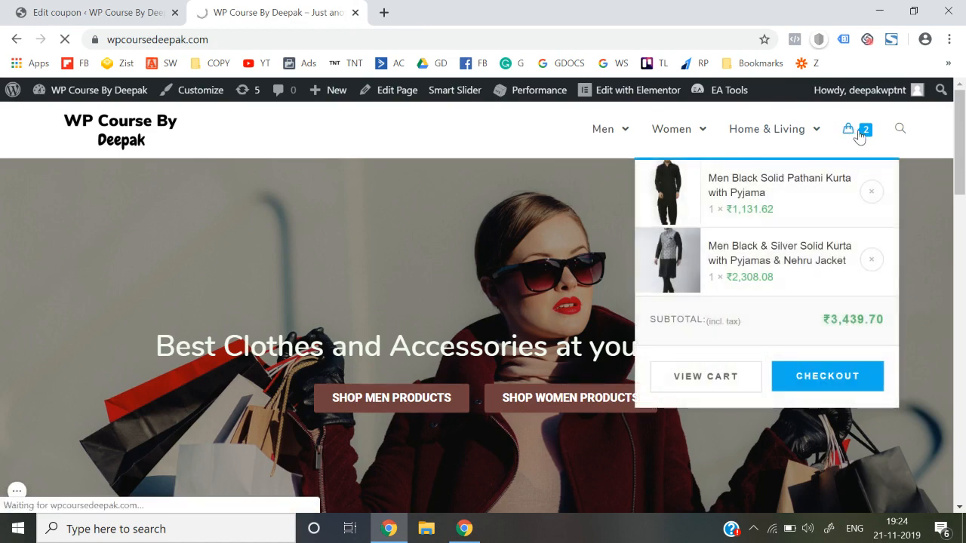
Apply the coupon code WPC12 to the cart and check the discount in the cart totals.
scroll(563, 277, down, 1)
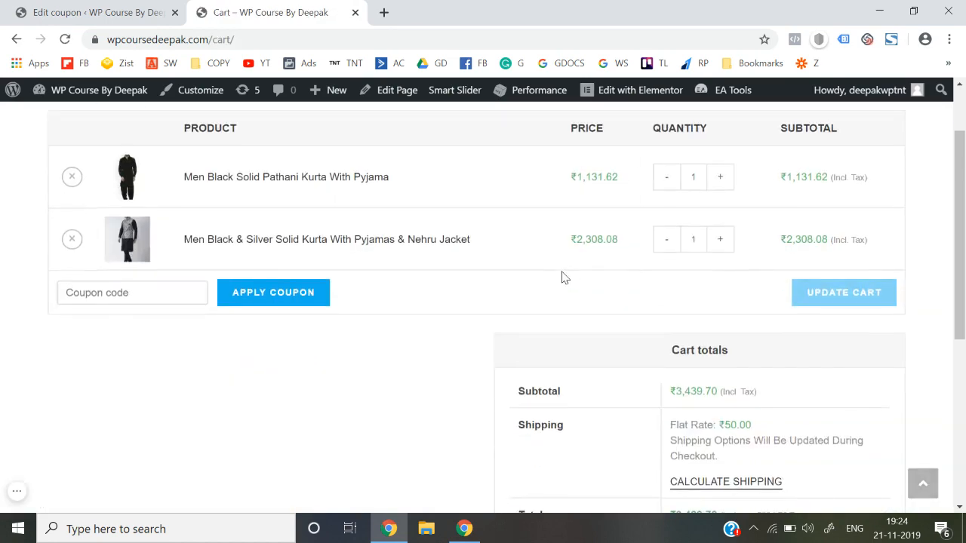
scroll(412, 346, down, 1)
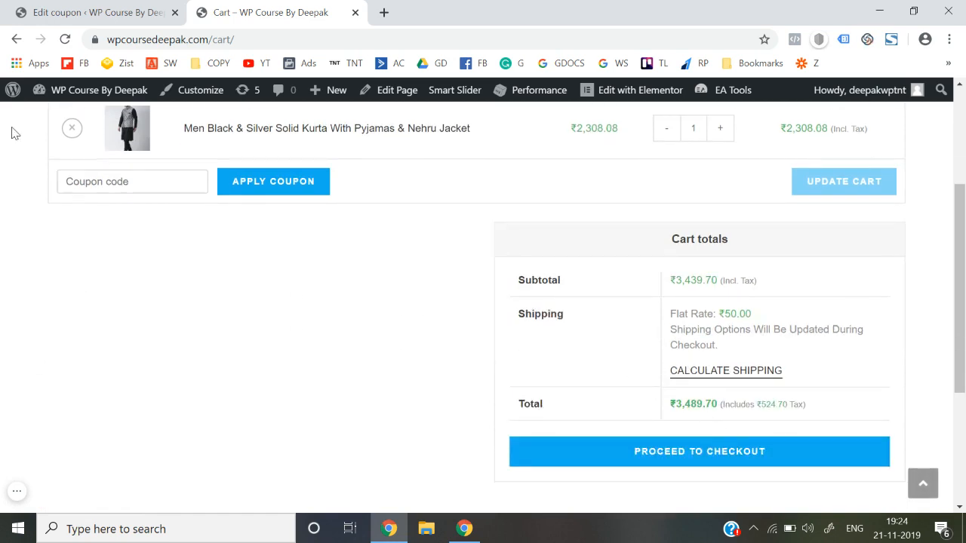
click(92, 174)
key(ctrl+v)
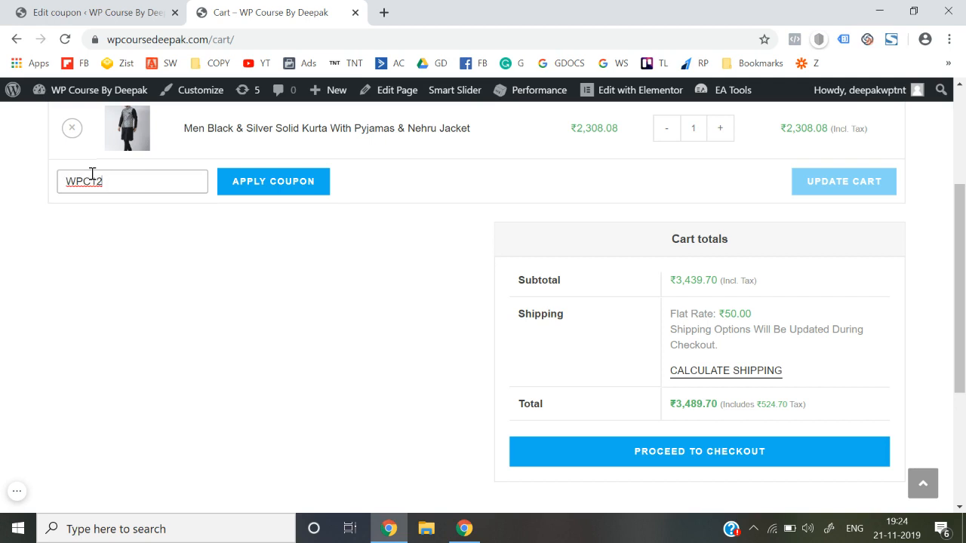
click(295, 190)
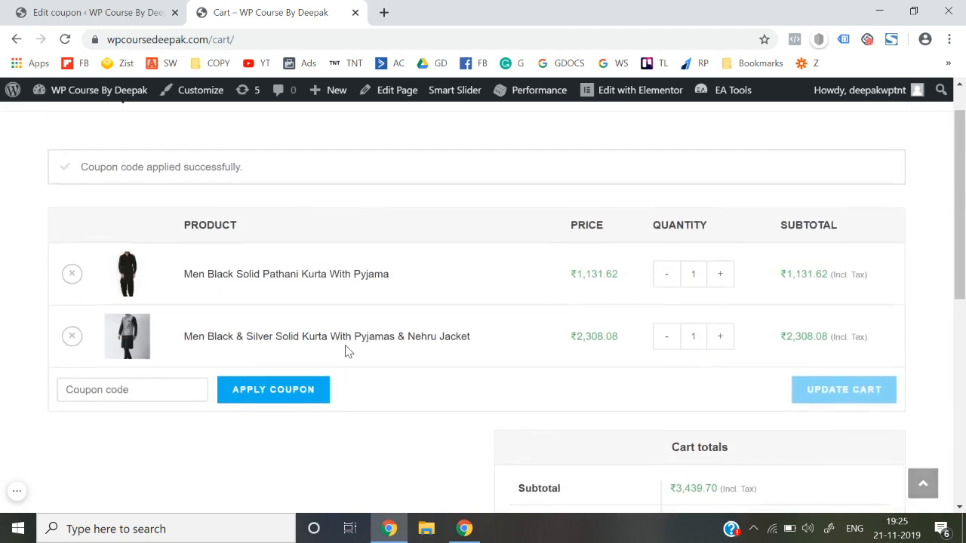
scroll(345, 352, down, 3)
scroll(345, 352, down, 1)
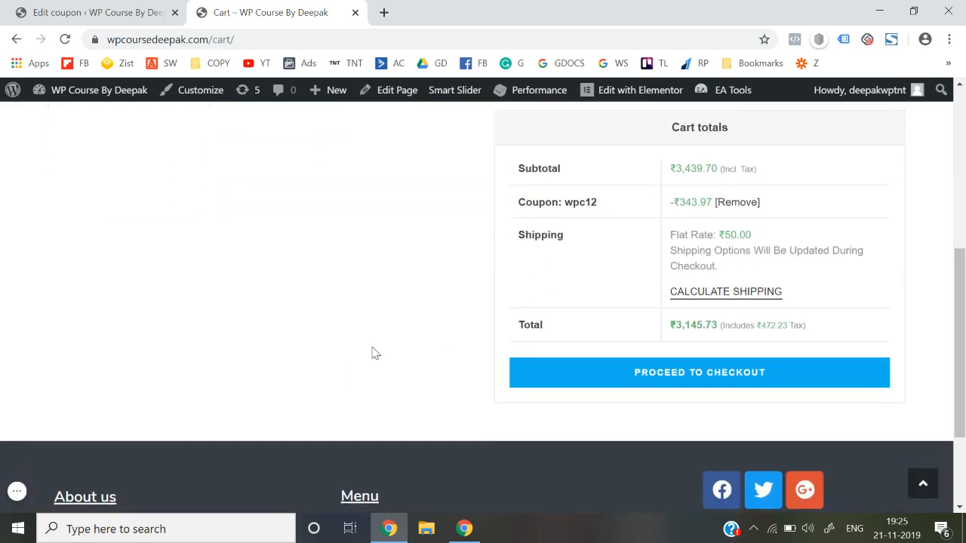
scroll(377, 377, up, 1)
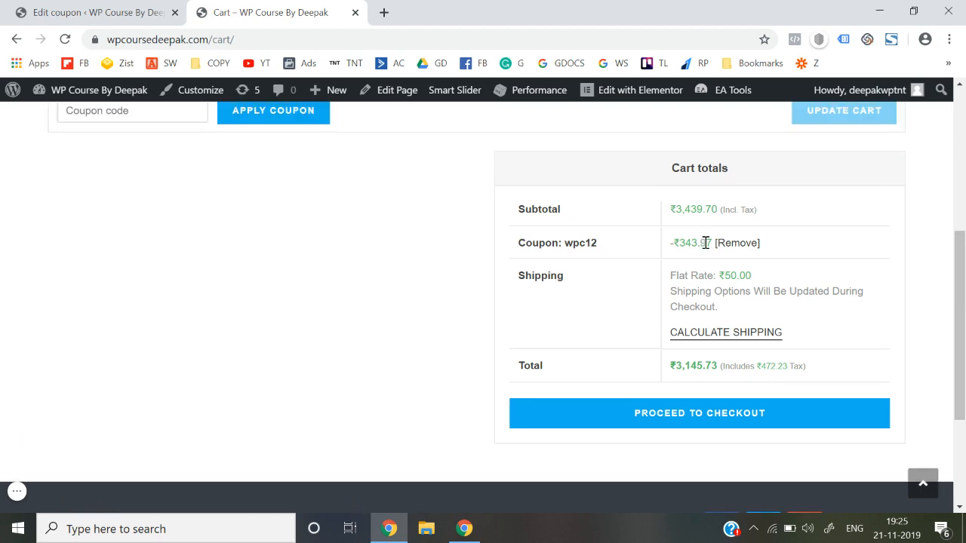
Return to the store's home page and remove both kurta products from the cart.
scroll(414, 339, up, 4)
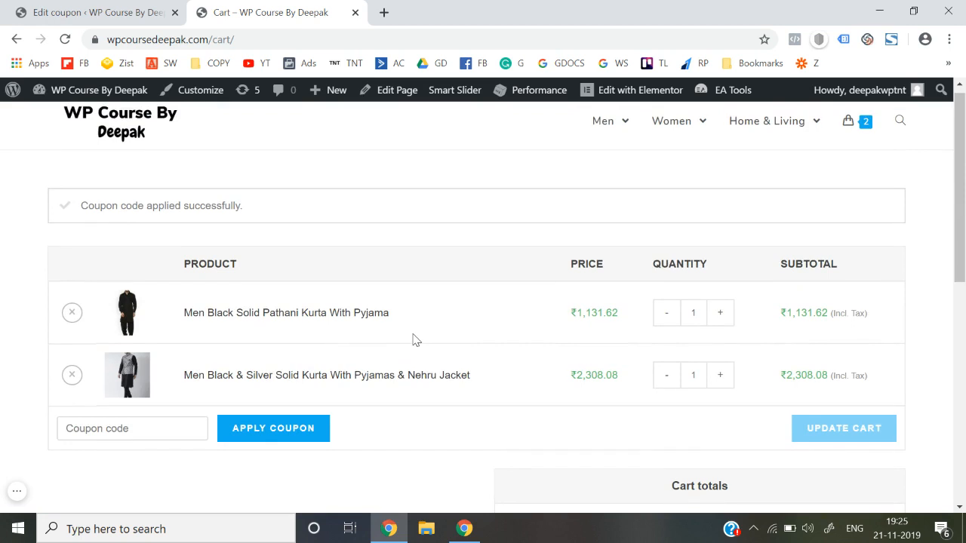
scroll(413, 340, up, 1)
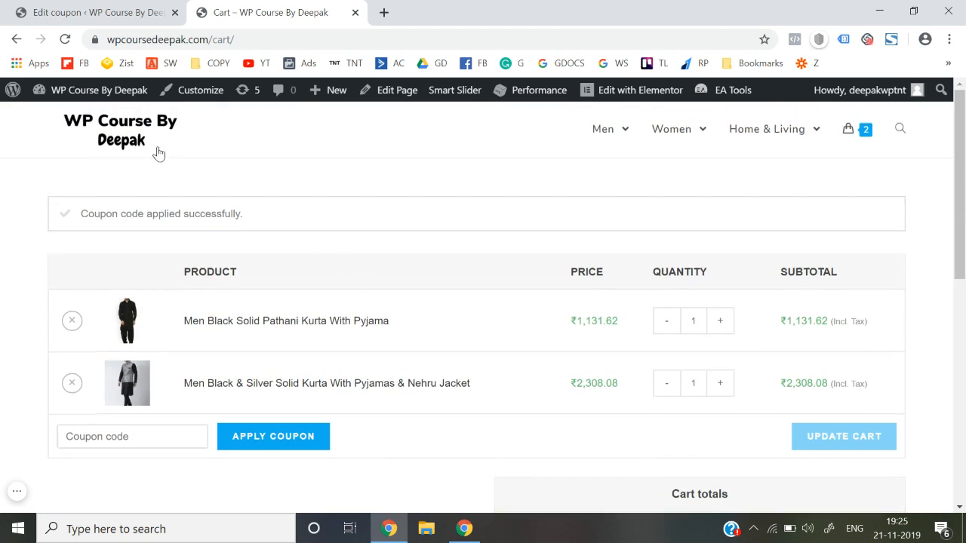
click(126, 140)
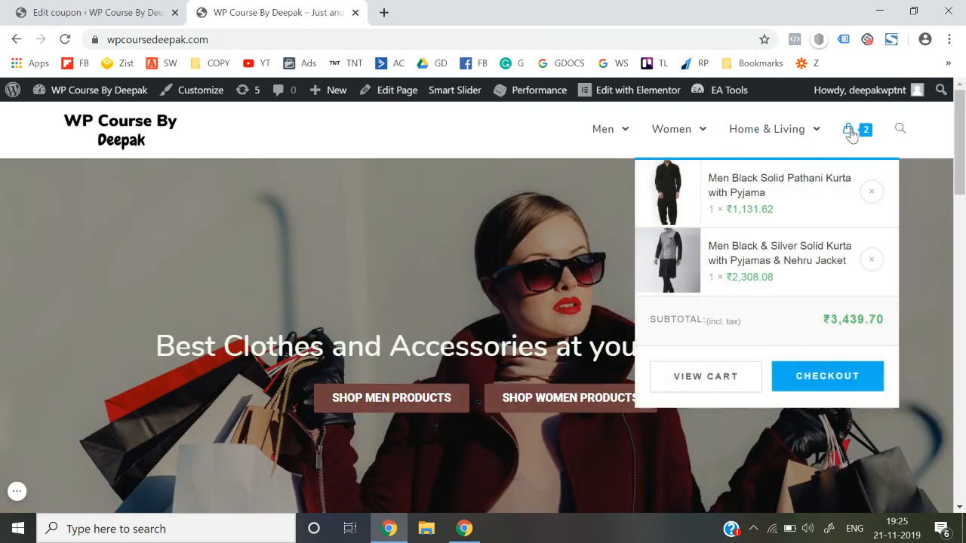
mouse_move(849, 136)
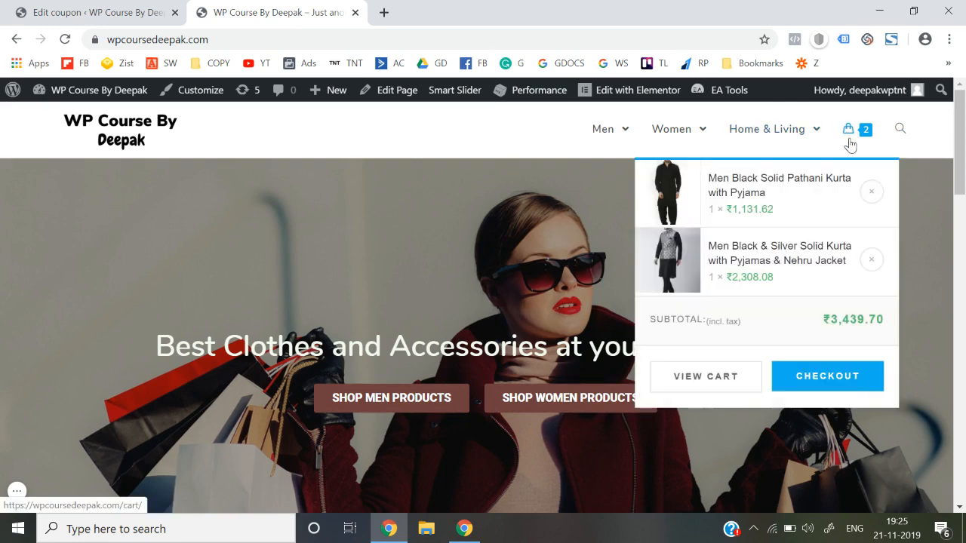
click(871, 188)
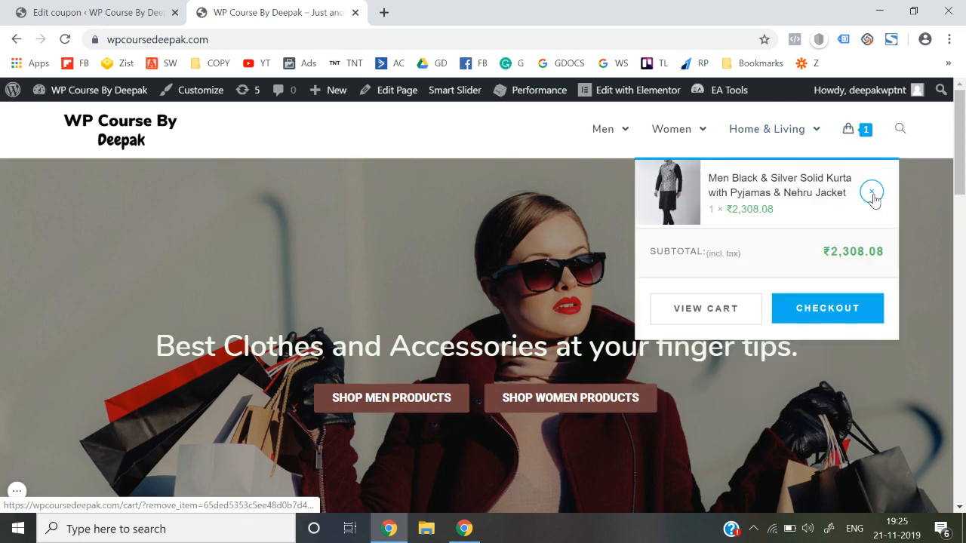
click(871, 193)
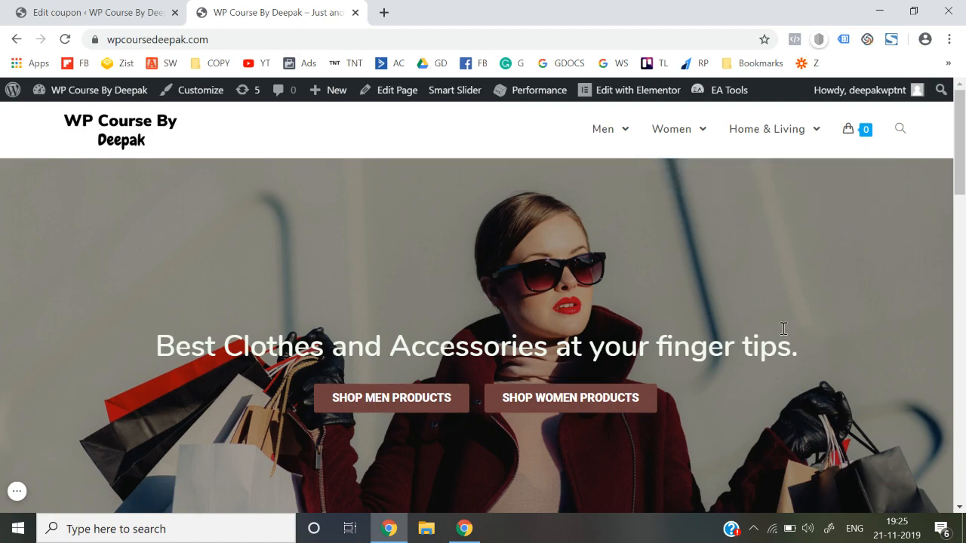
Open the Men Black & Silver Solid Kurta with Pyjamas & Nehru Jacket product and add one to the cart.
scroll(785, 334, down, 8)
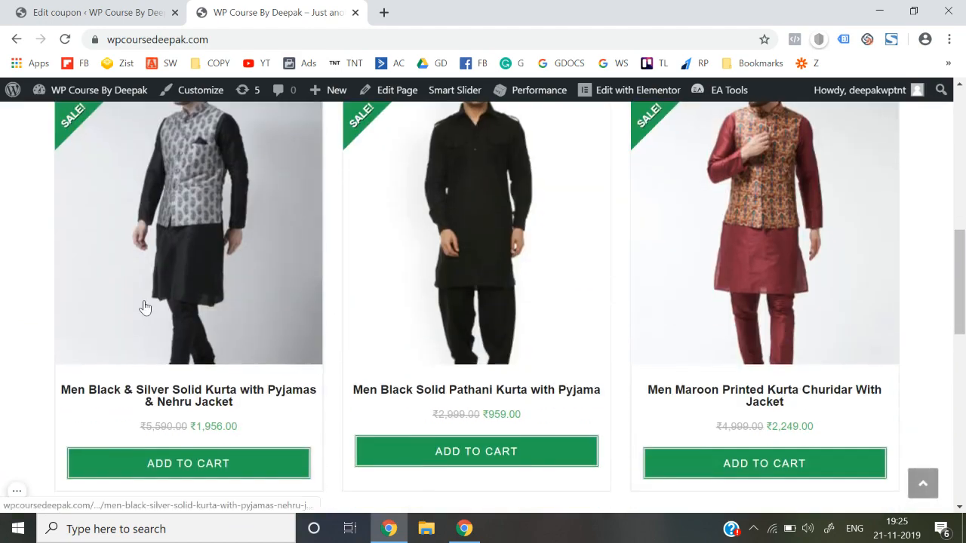
click(146, 305)
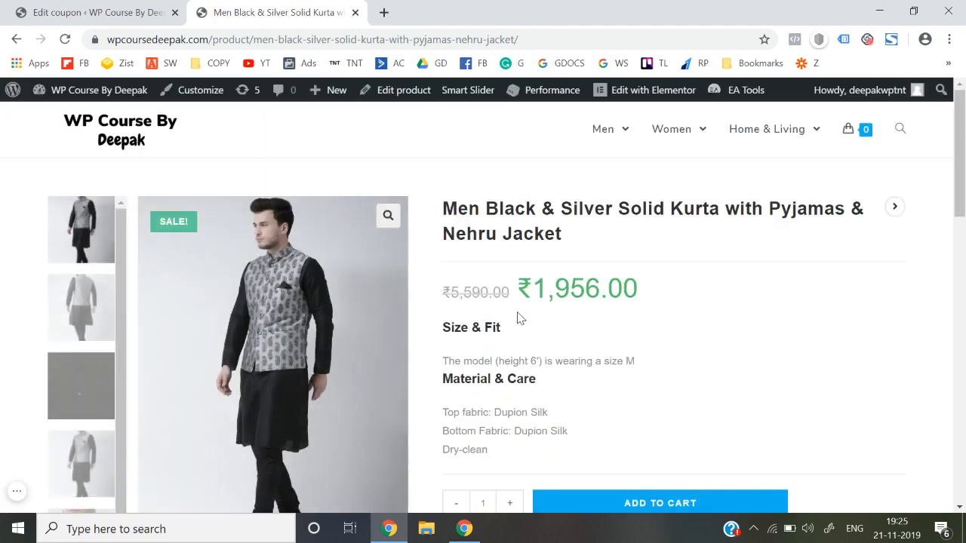
scroll(574, 377, down, 2)
click(594, 401)
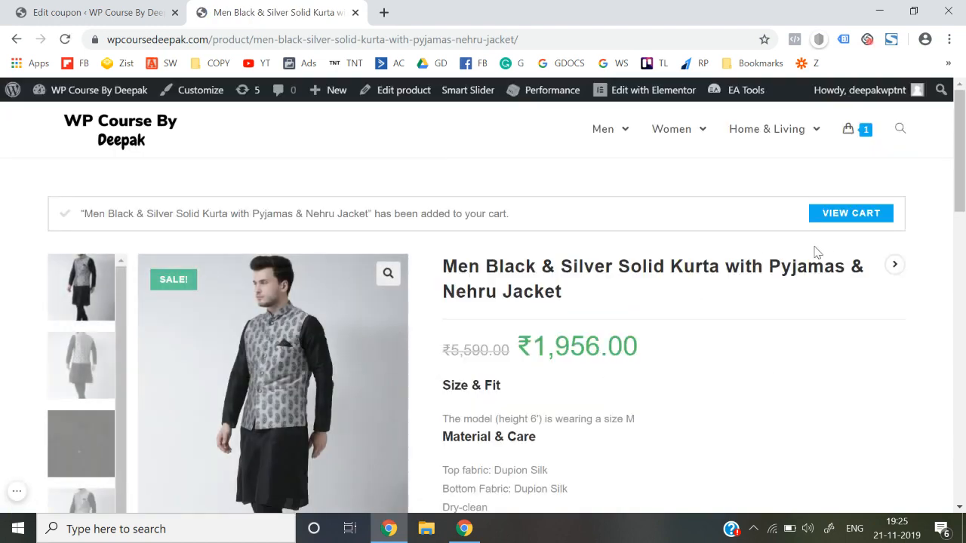
View the cart, proceed to checkout, and examine the billing form and order summary.
click(851, 214)
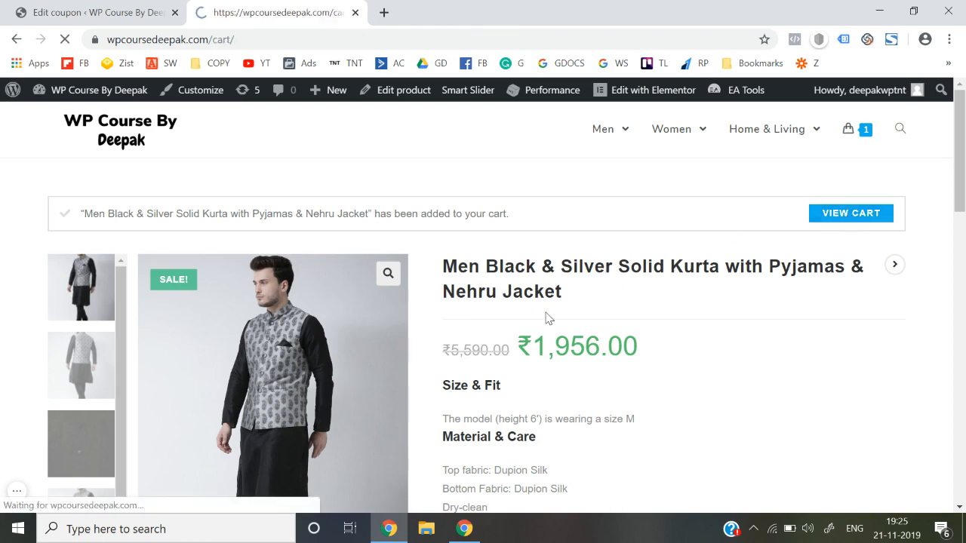
scroll(546, 316, down, 3)
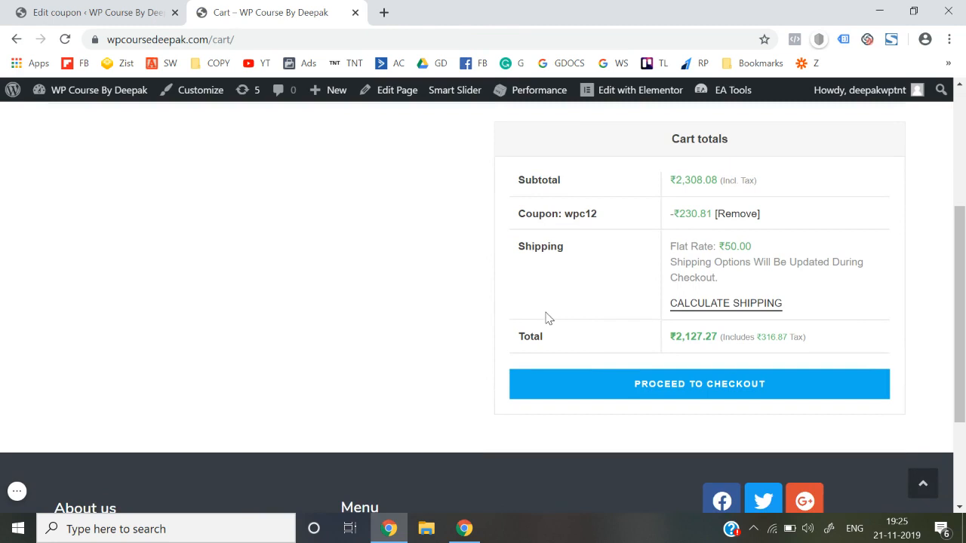
click(611, 392)
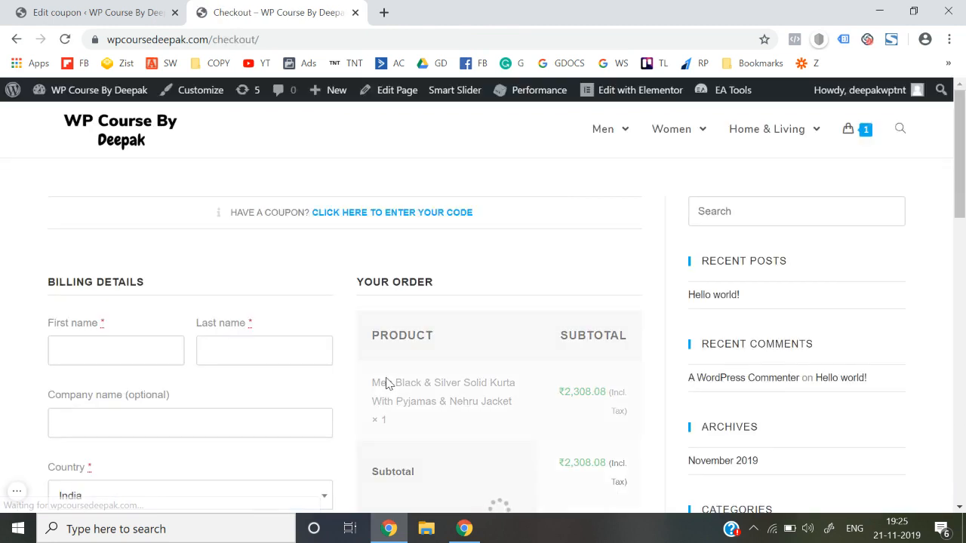
scroll(386, 384, down, 10)
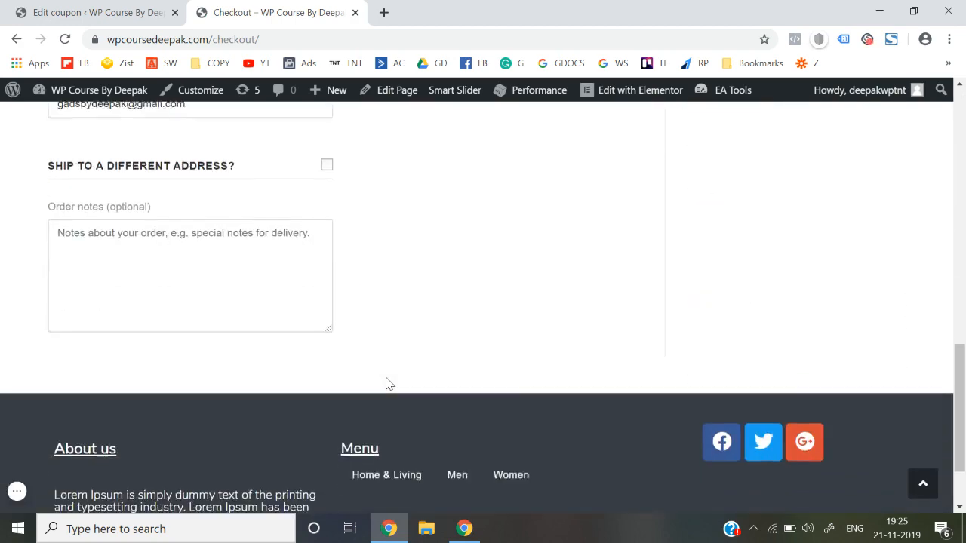
scroll(385, 384, up, 9)
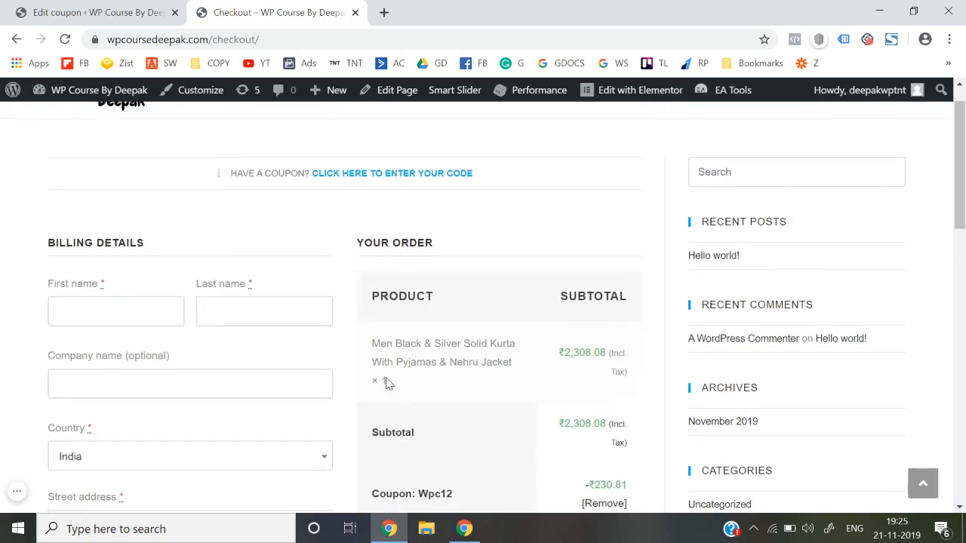
scroll(386, 383, up, 1)
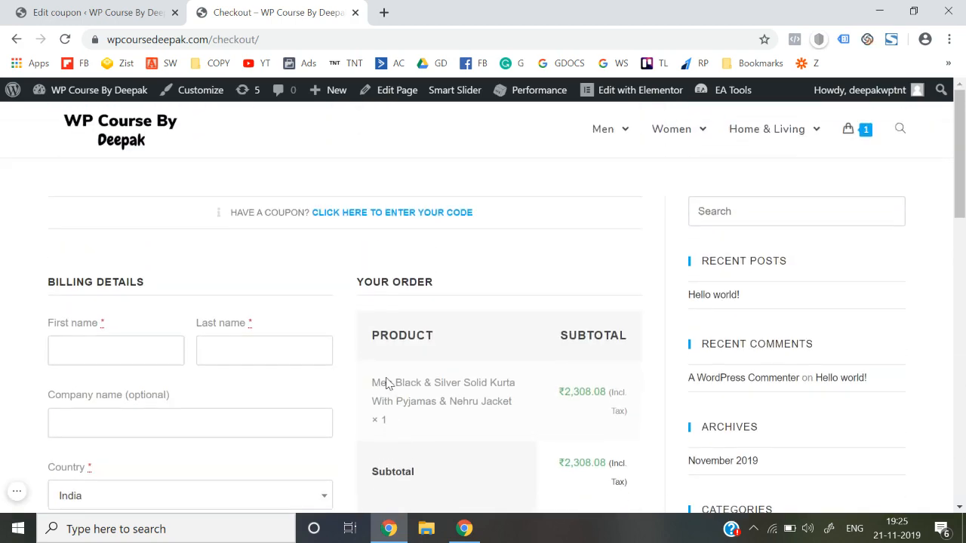
Go back from checkout through the cart to the product page and close the storefront.
click(17, 38)
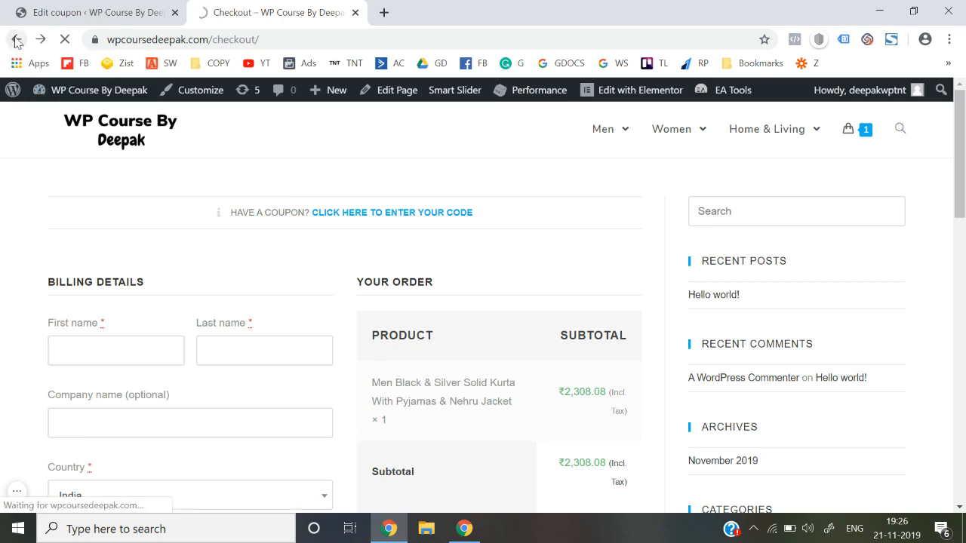
scroll(132, 215, up, 3)
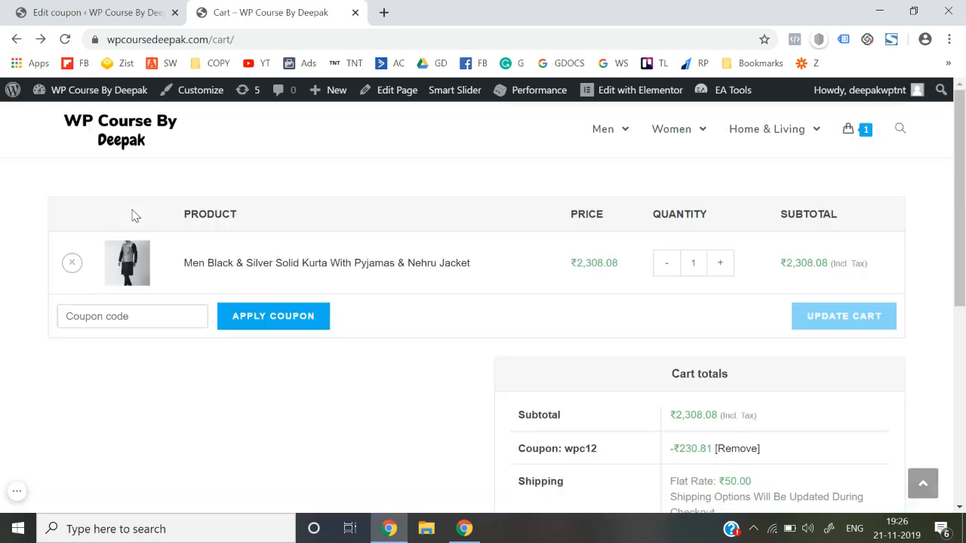
click(16, 38)
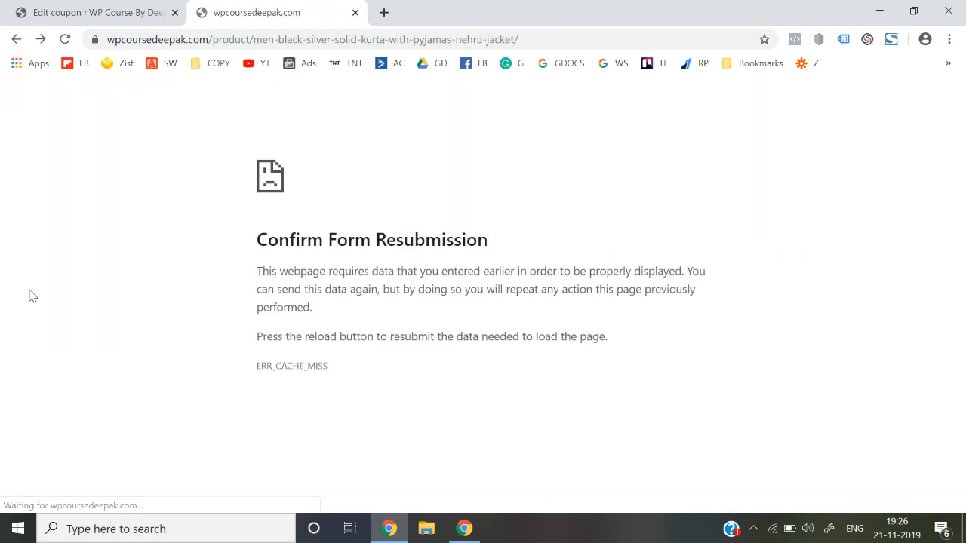
click(354, 14)
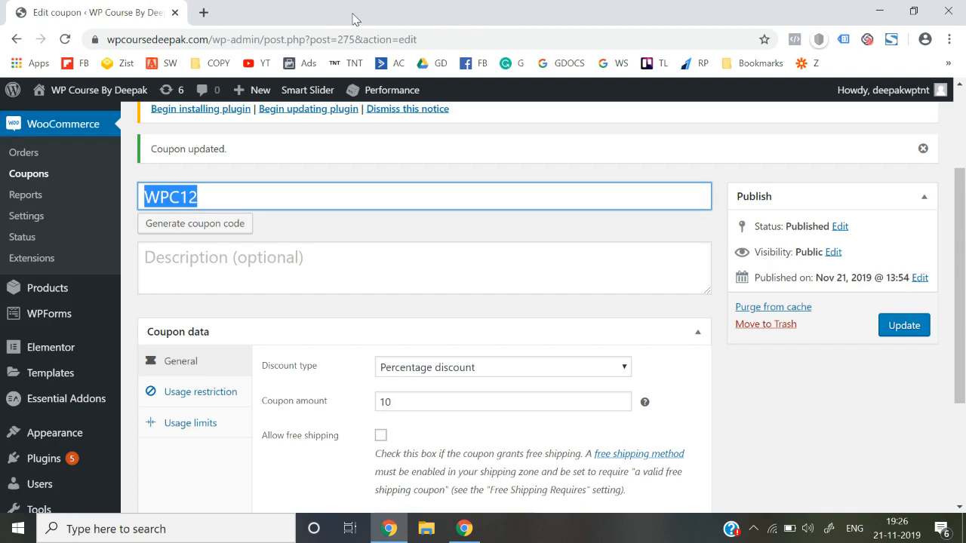
Open the page for adding new plugins in the WordPress admin.
click(127, 273)
scroll(121, 280, up, 1)
scroll(101, 351, down, 2)
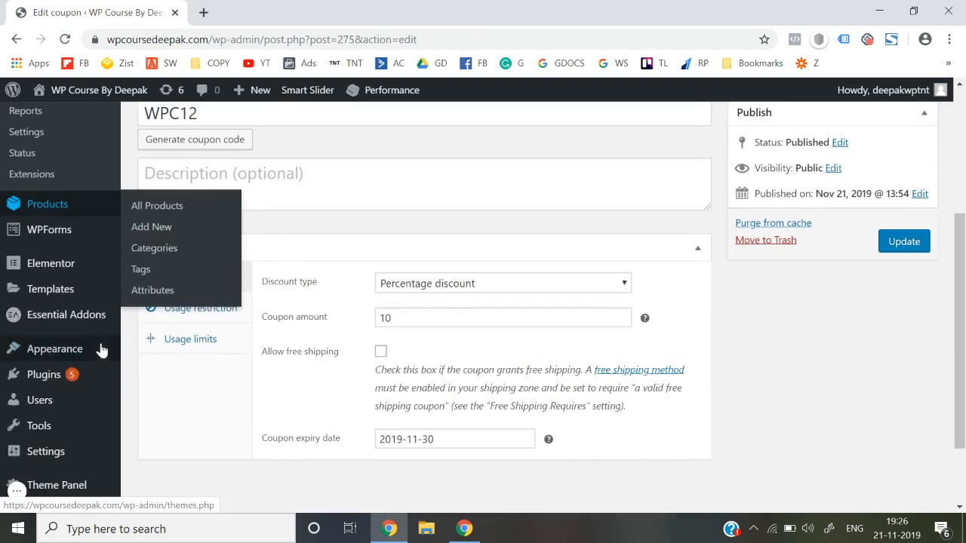
mouse_move(71, 375)
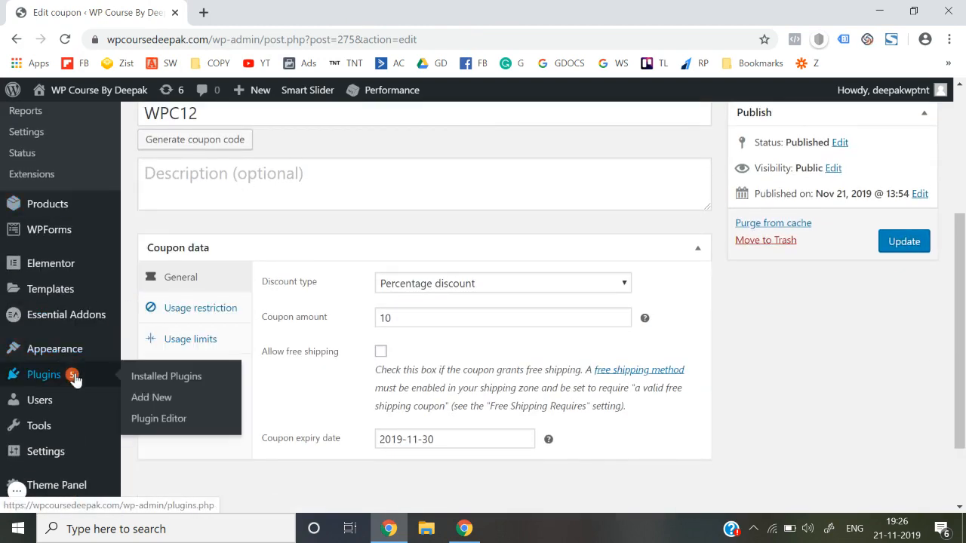
click(169, 400)
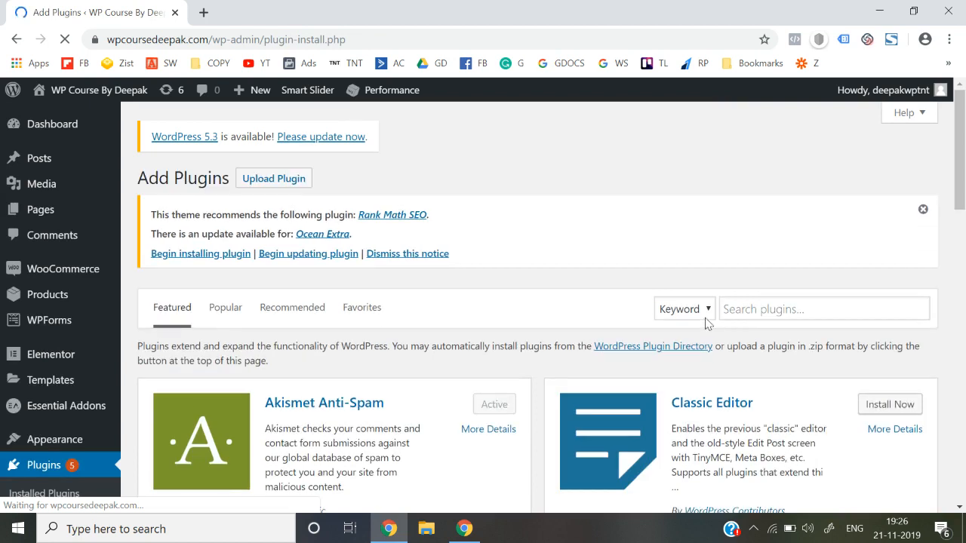
Search the plugin directory for "direct checkout woo".
click(758, 309)
text(es)
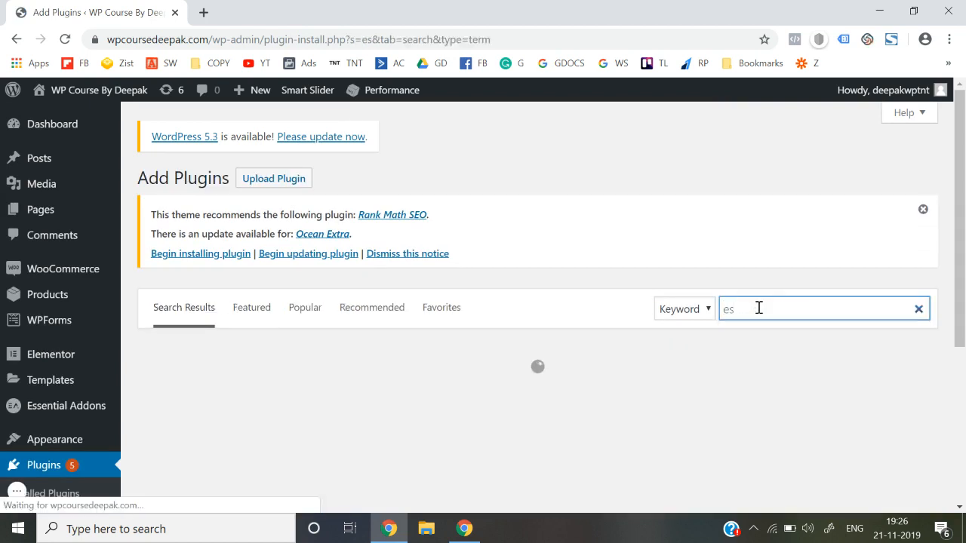
key(BackSpace)
key(BackSpace)
text(direct)
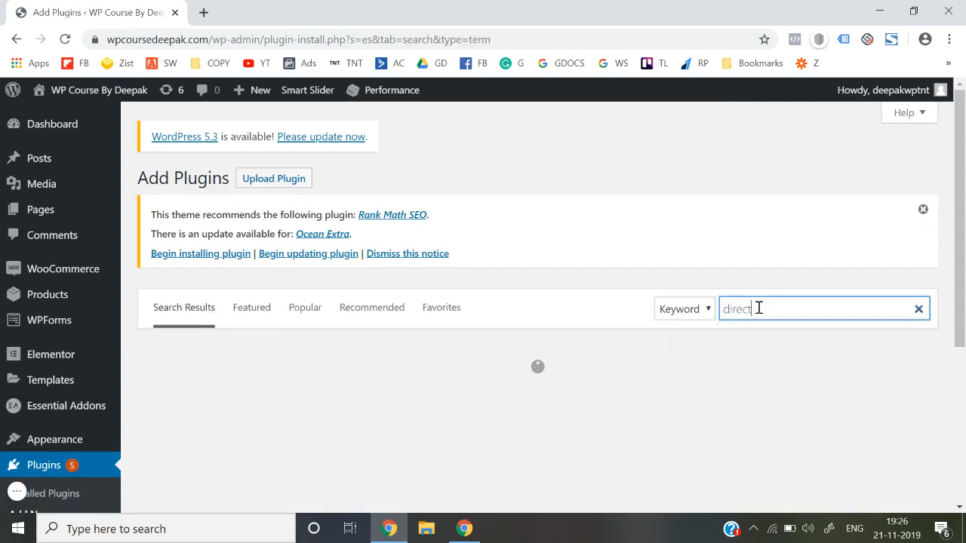
text( checkout woo)
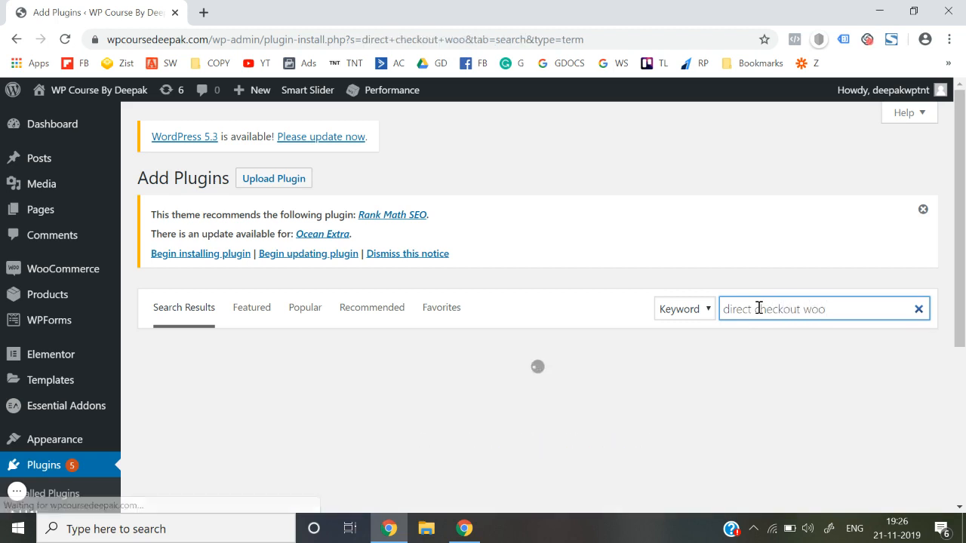
Look through the plugin search results and shorten the search to "direct checkout".
scroll(760, 311, down, 1)
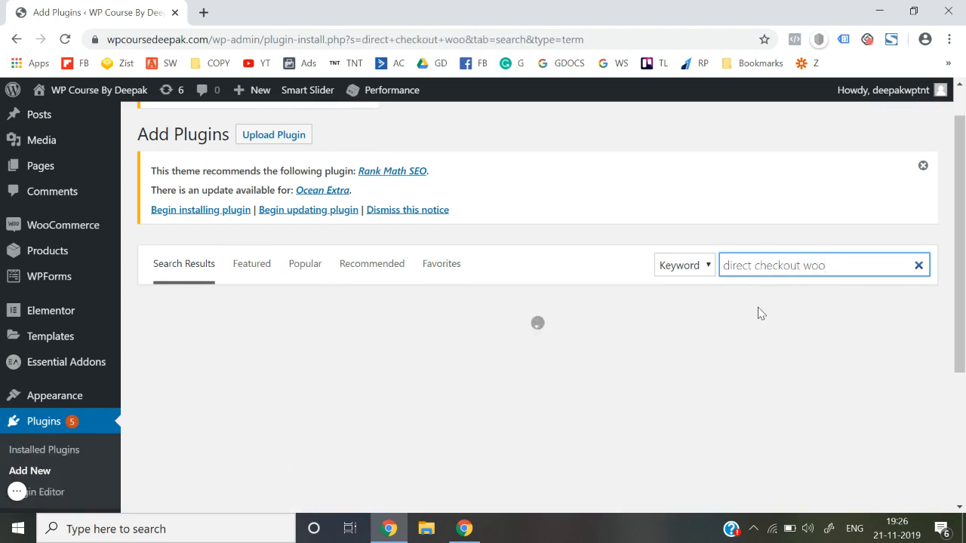
scroll(761, 313, down, 1)
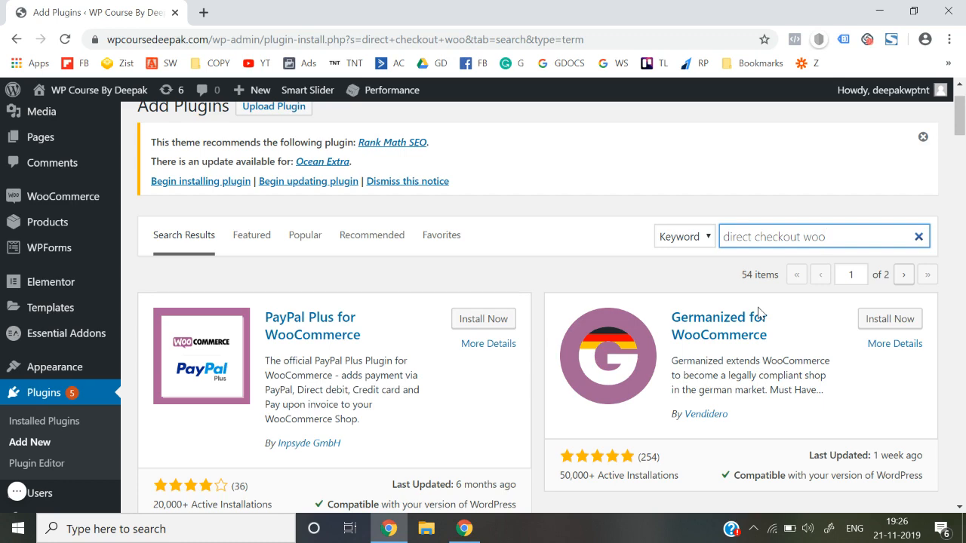
scroll(758, 312, down, 5)
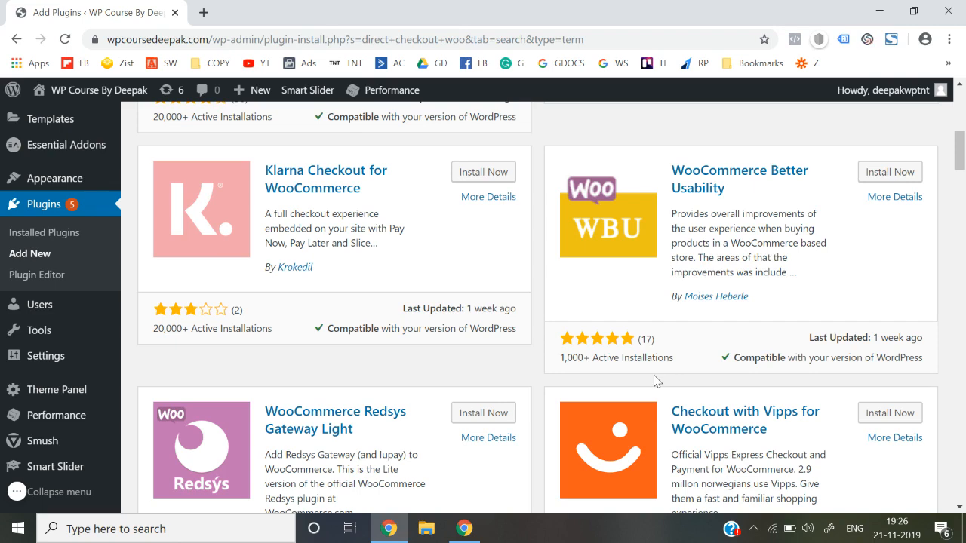
scroll(655, 381, up, 6)
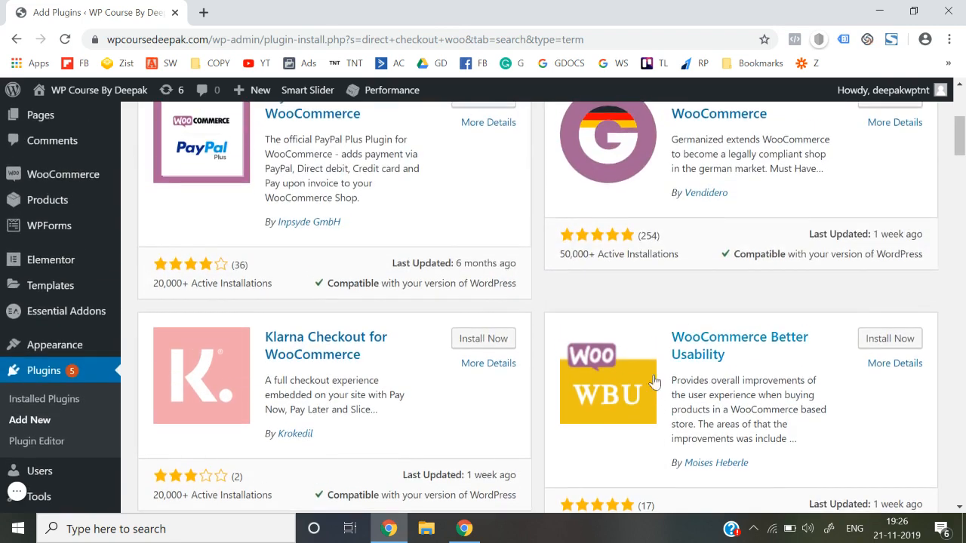
key(BackSpace)
key(BackSpace)
key(BackSpace)
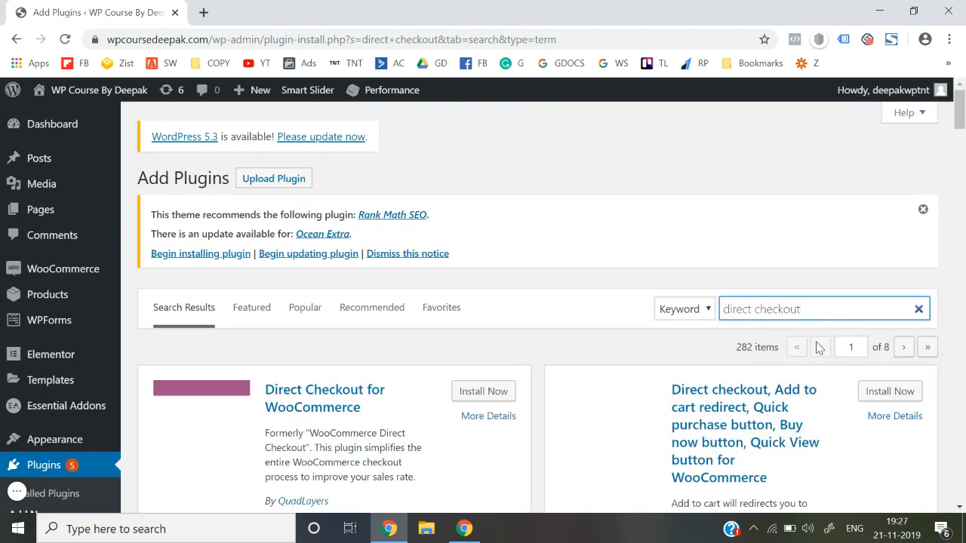
Install and activate the Direct Checkout for WooCommerce plugin by QuadLayers.
scroll(817, 347, down, 2)
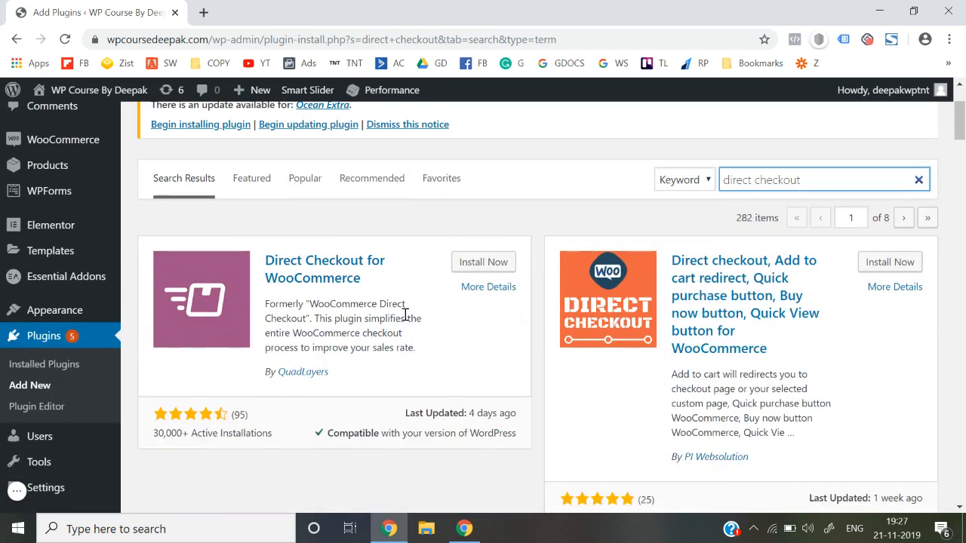
click(465, 263)
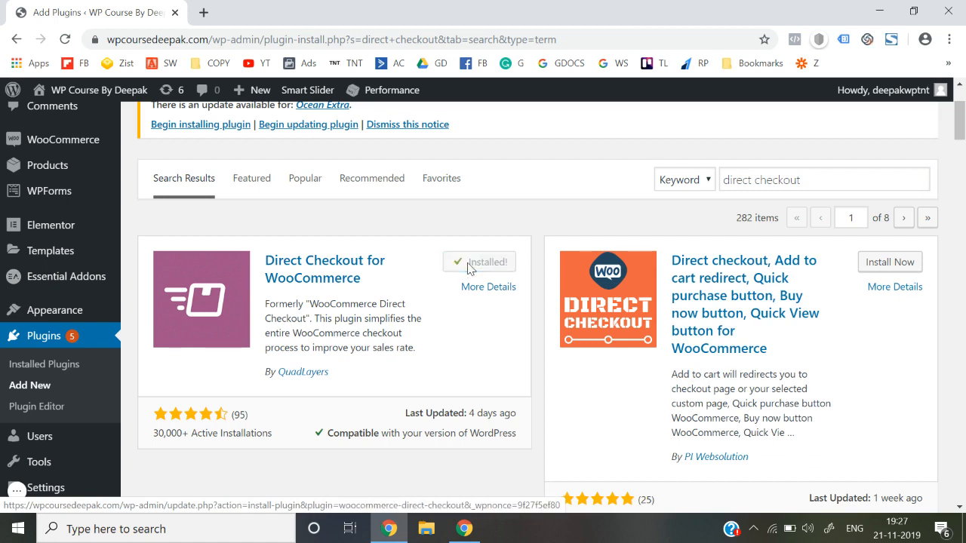
click(468, 268)
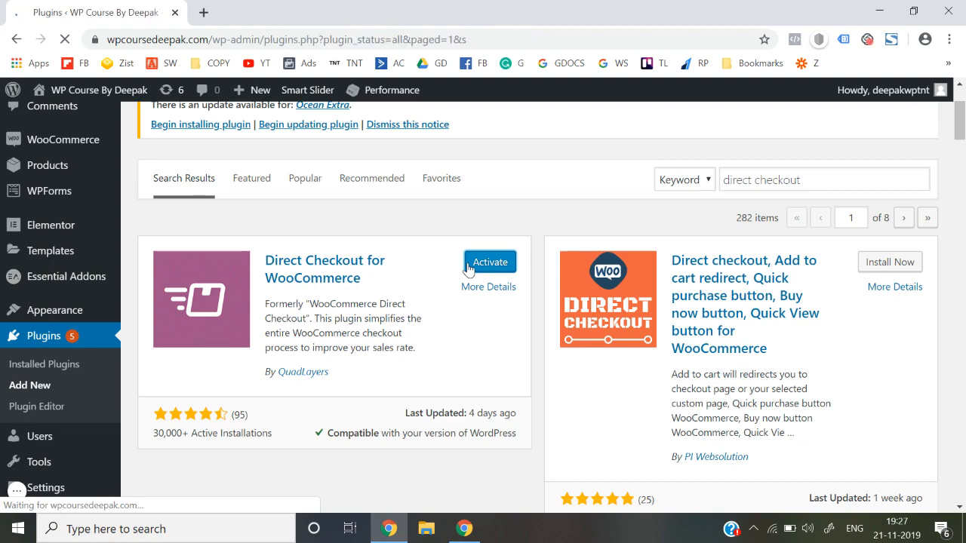
Find WooCommerce Direct Checkout among the installed plugins and deactivate it.
scroll(468, 268, down, 7)
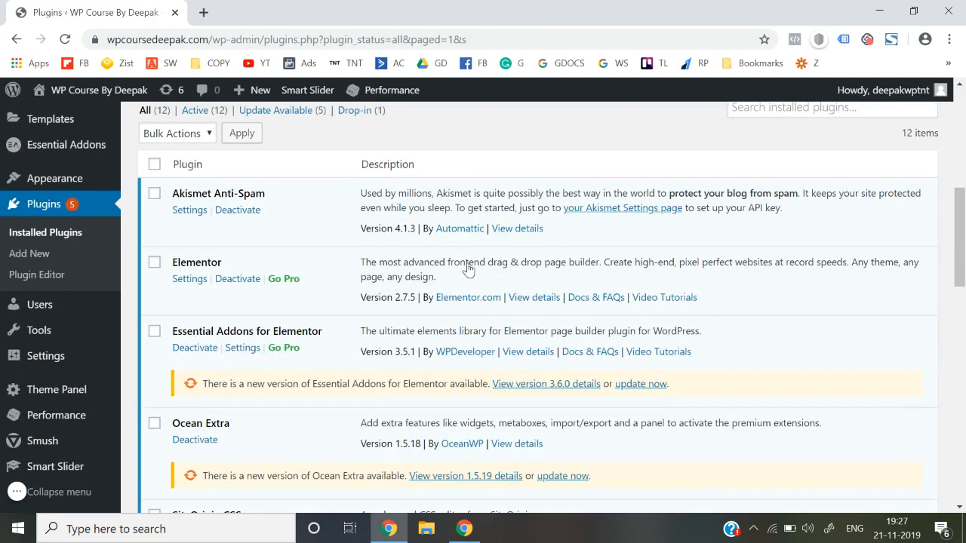
scroll(468, 268, up, 2)
scroll(467, 268, down, 7)
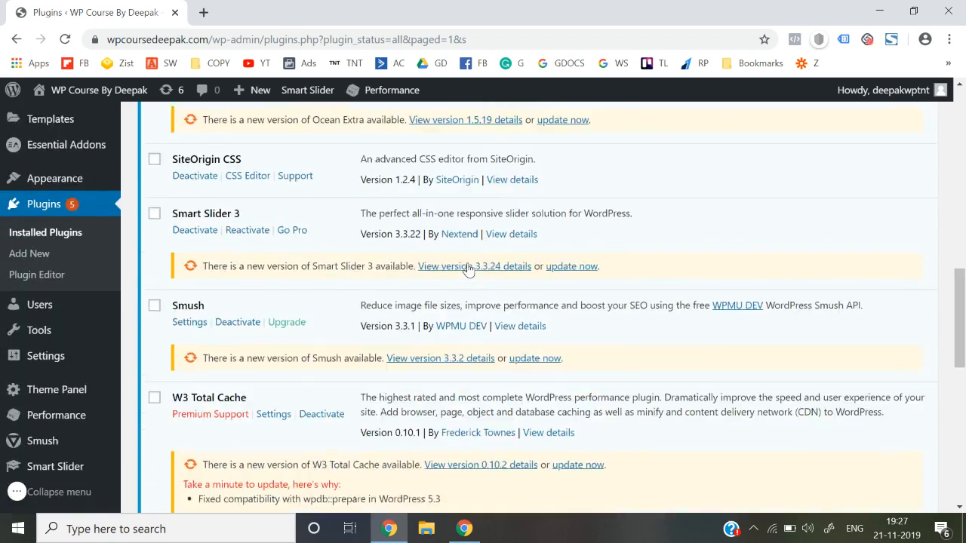
scroll(468, 267, down, 5)
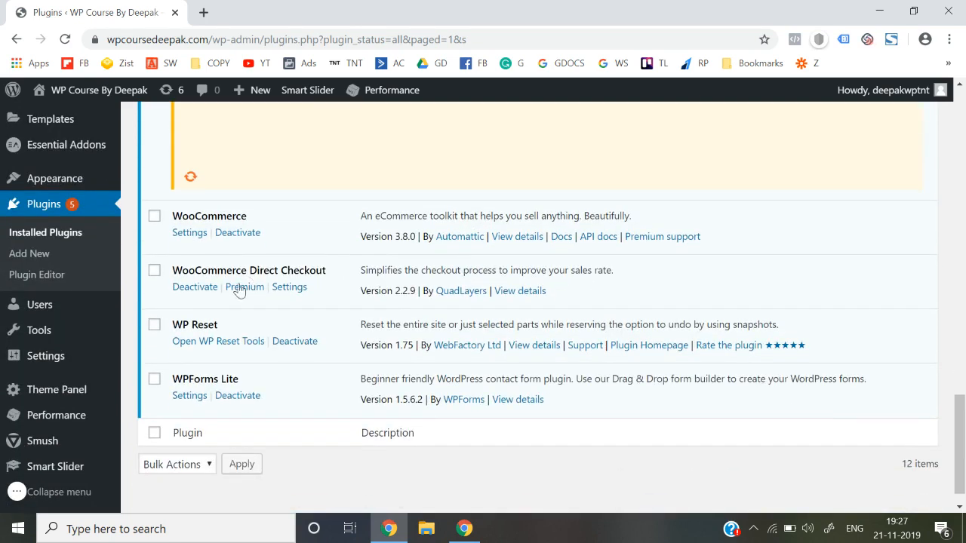
click(196, 290)
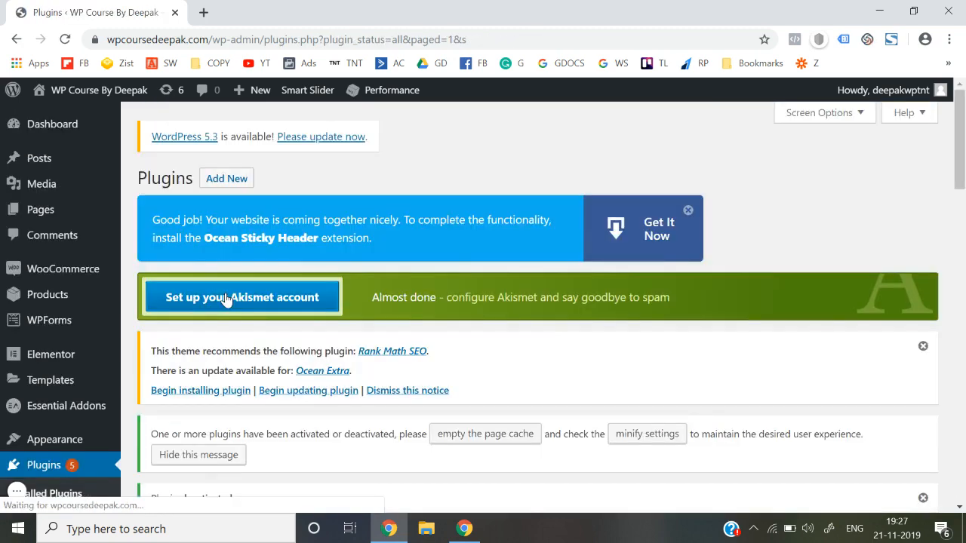
Filter the installed plugins to the inactive ones and reactivate WooCommerce Direct Checkout.
scroll(226, 297, down, 4)
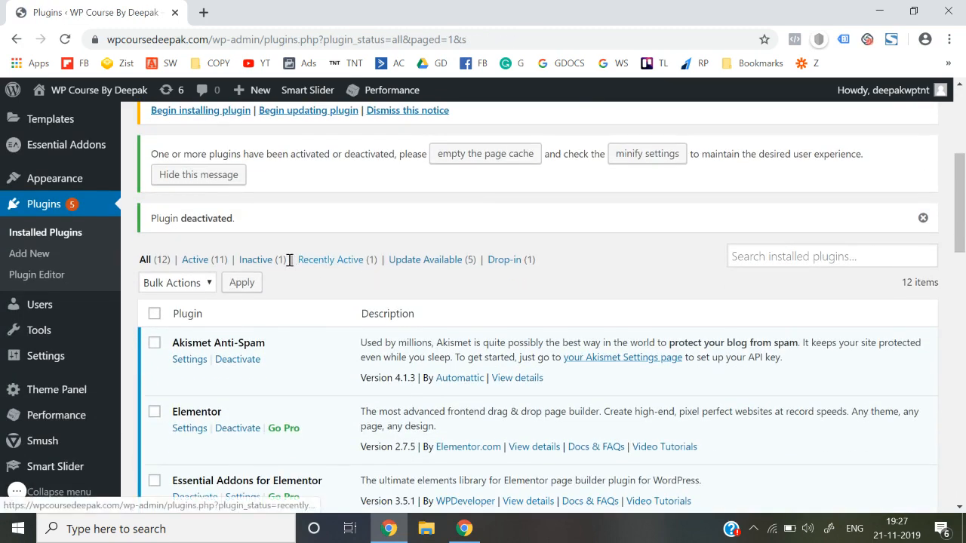
click(246, 262)
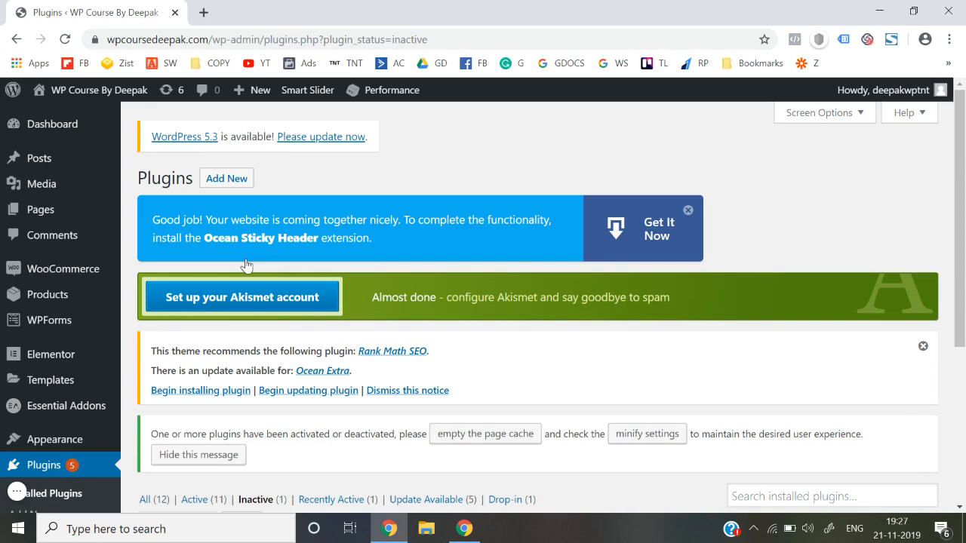
scroll(246, 265, down, 3)
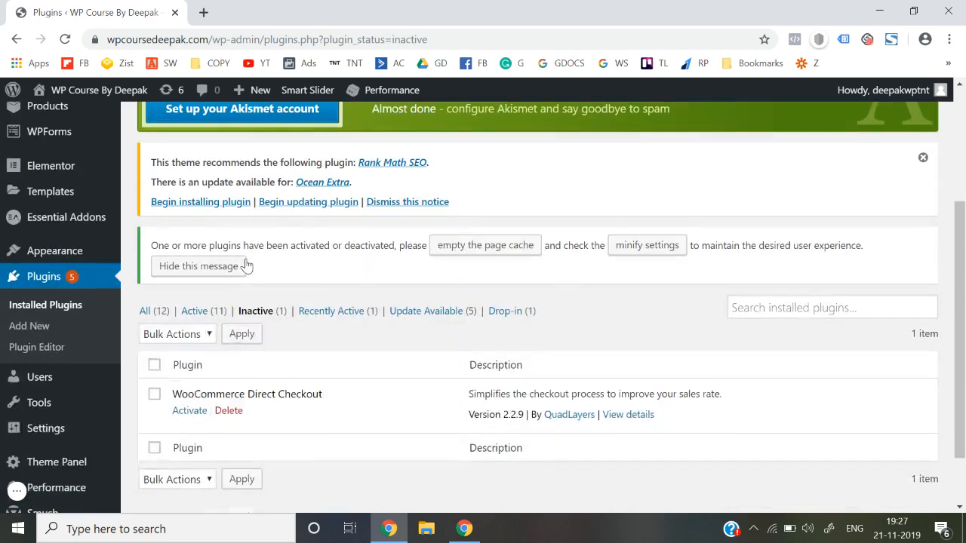
click(191, 412)
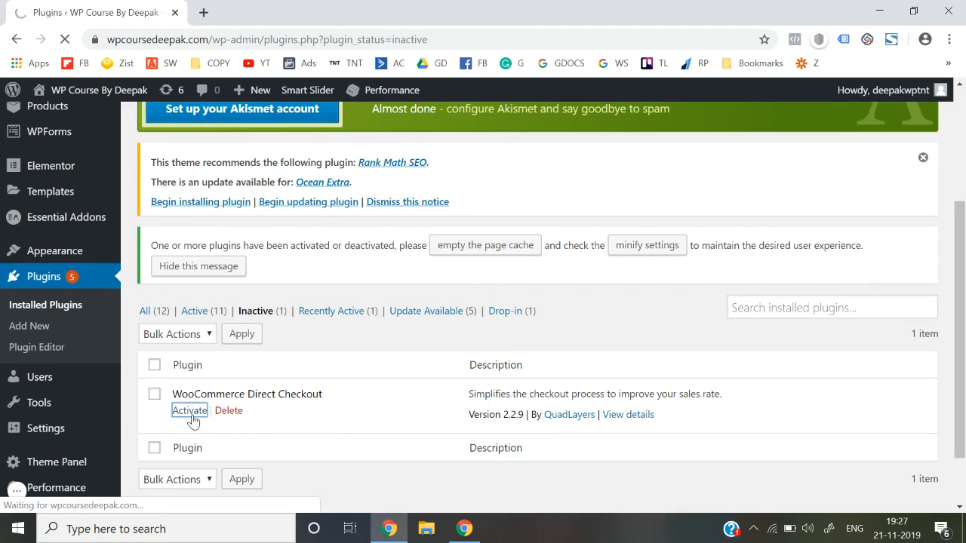
Open the settings of the WooCommerce Direct Checkout plugin and review its General options.
scroll(192, 421, down, 10)
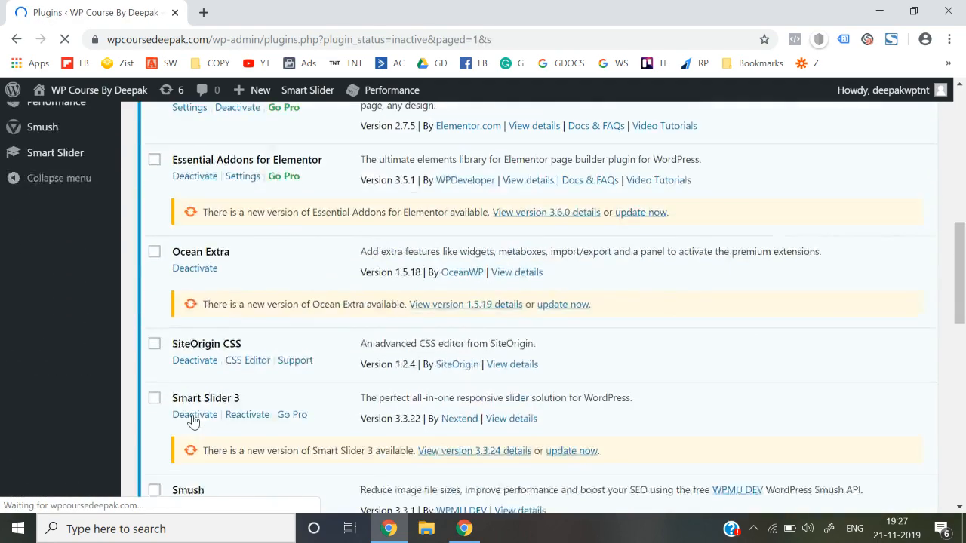
scroll(192, 421, down, 8)
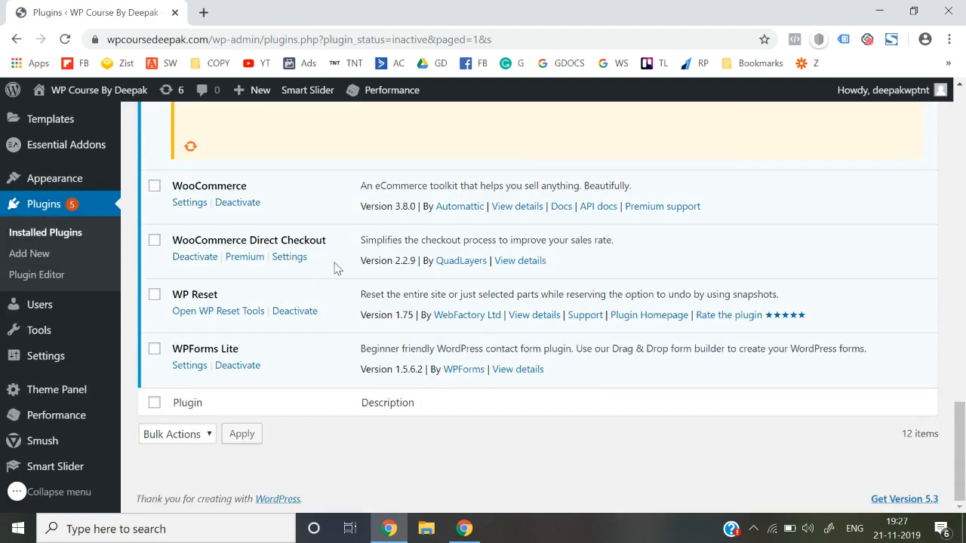
click(290, 257)
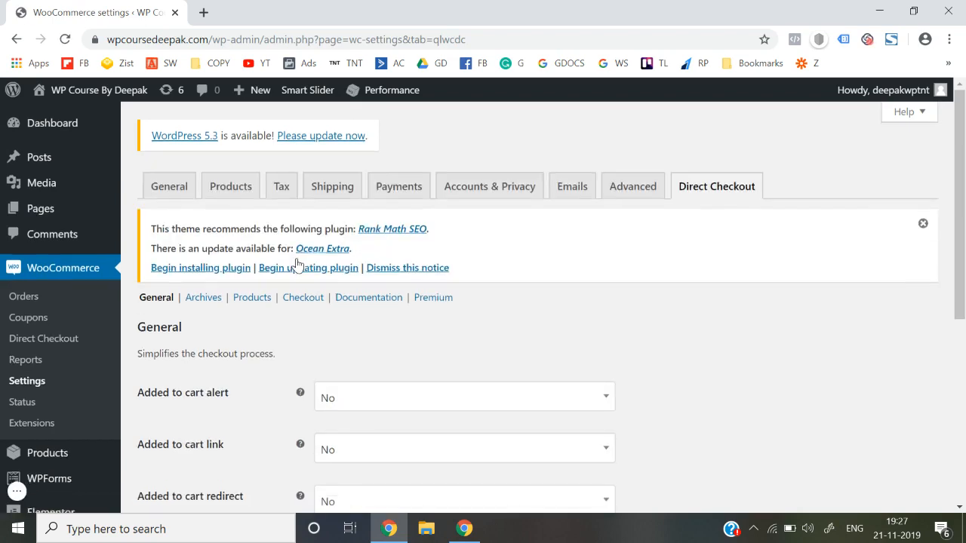
scroll(259, 319, down, 2)
scroll(261, 323, down, 1)
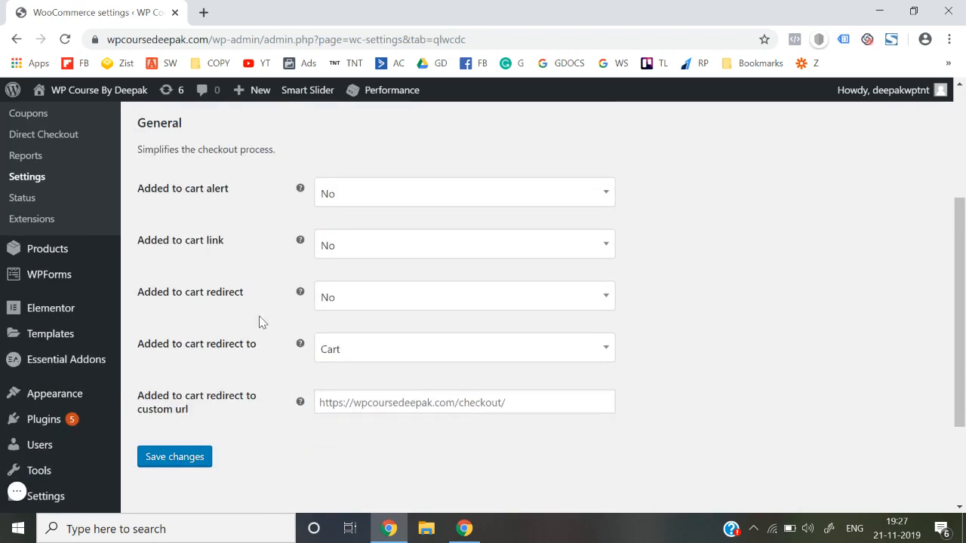
scroll(258, 321, up, 3)
scroll(191, 319, down, 3)
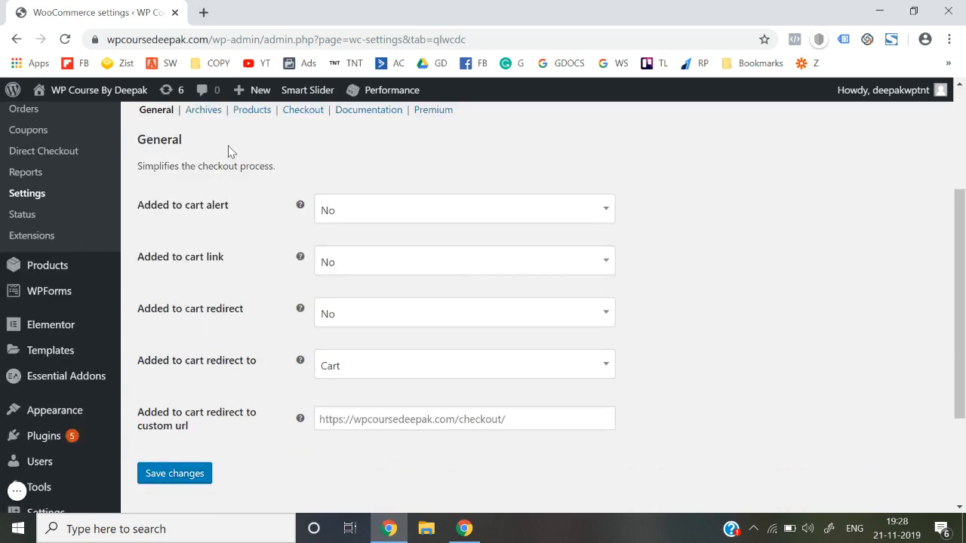
click(203, 12)
text(w)
key(Escape)
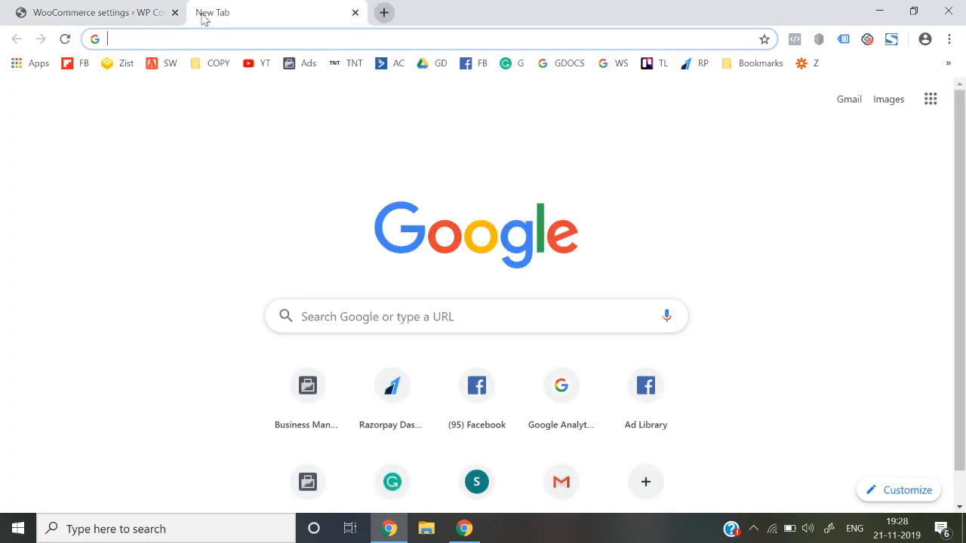
click(117, 12)
Open the storefront's home page in a separate browser tab and switch to it.
mouse_move(79, 95)
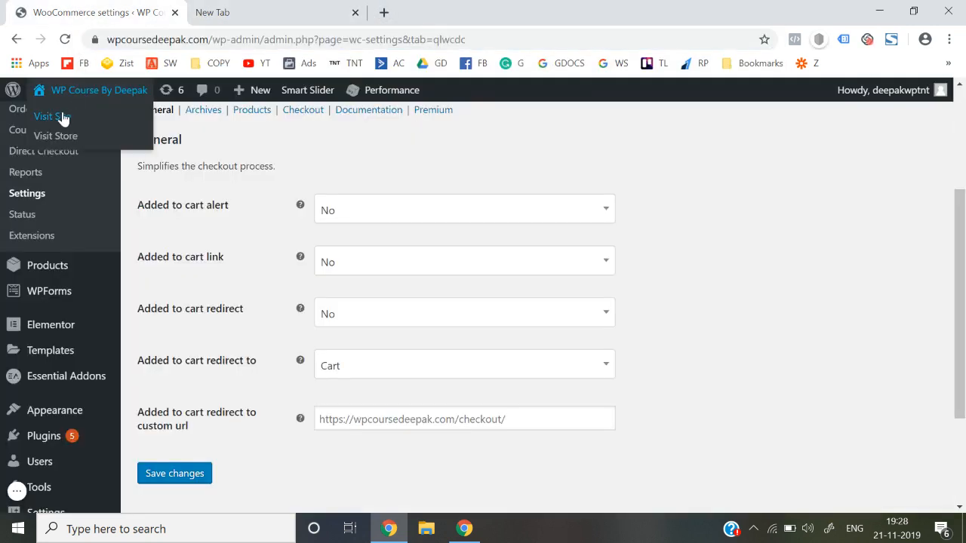
right_click(61, 117)
click(95, 123)
click(287, 6)
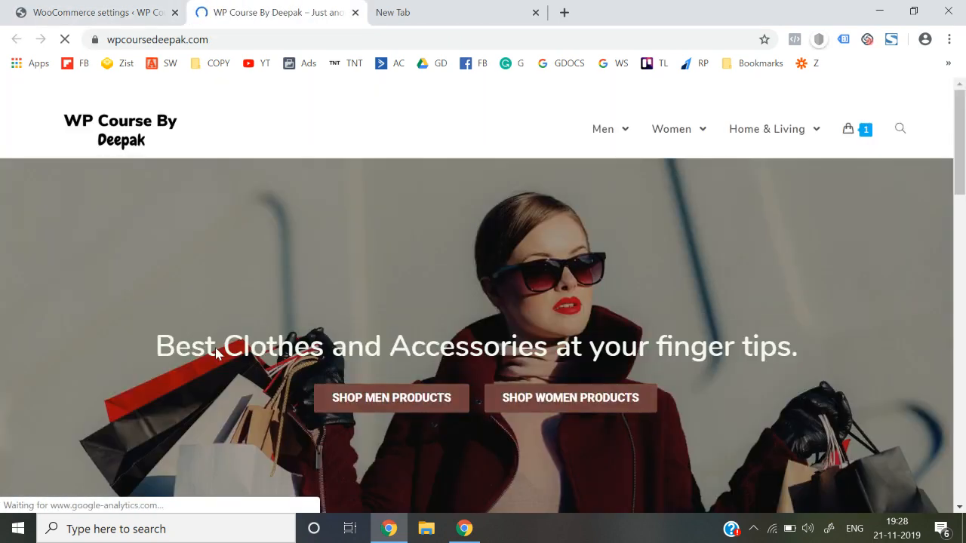
Add the Men Black & Silver Solid Kurta with Pyjamas & Nehru Jacket to the cart from its product page and view the cart.
scroll(215, 354, down, 7)
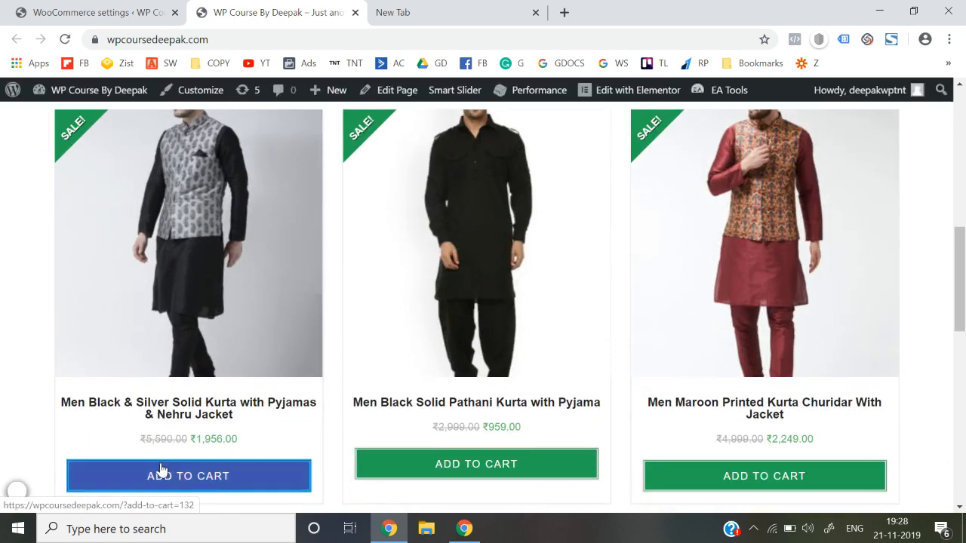
click(193, 347)
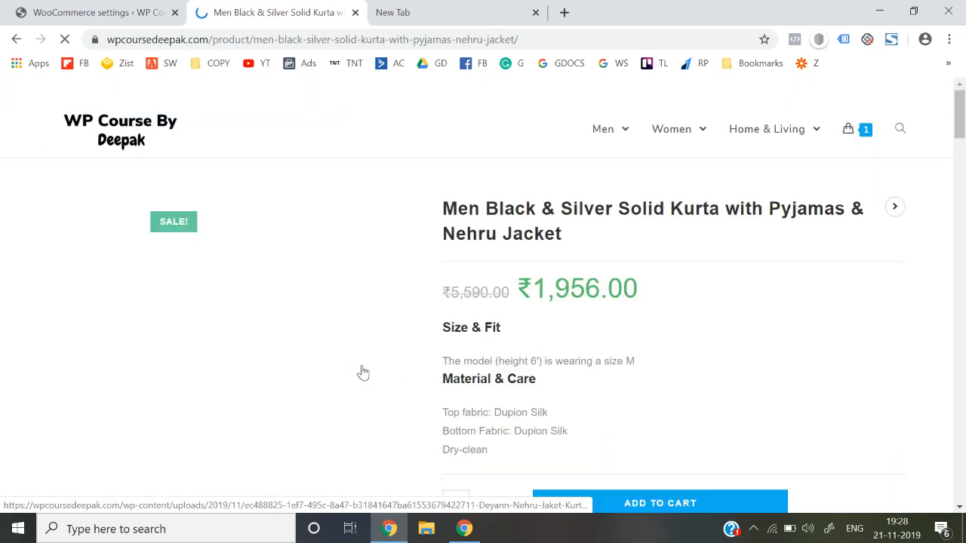
scroll(362, 372, down, 2)
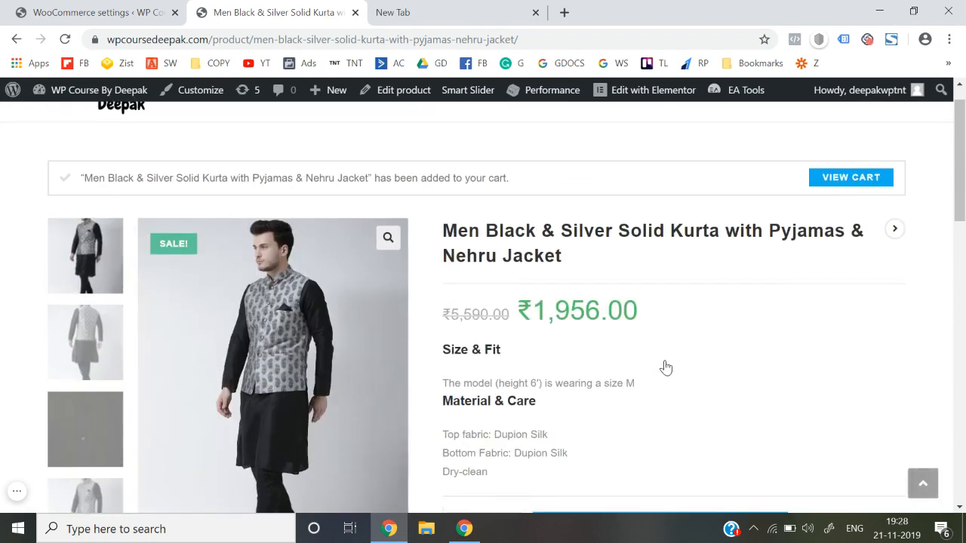
click(825, 188)
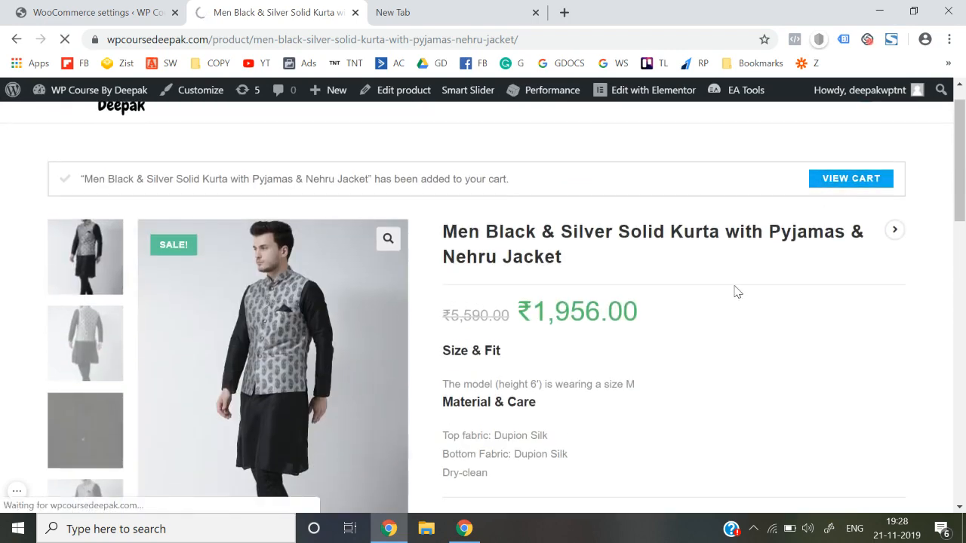
In the Direct Checkout General settings, choose No for the added to cart alert and link, and Yes for the added to cart redirect.
click(160, 9)
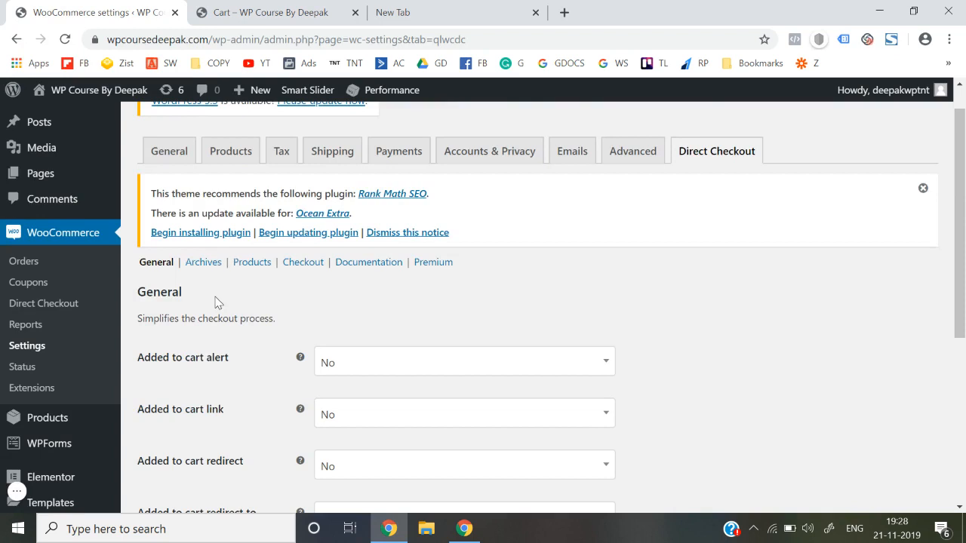
scroll(215, 302, down, 2)
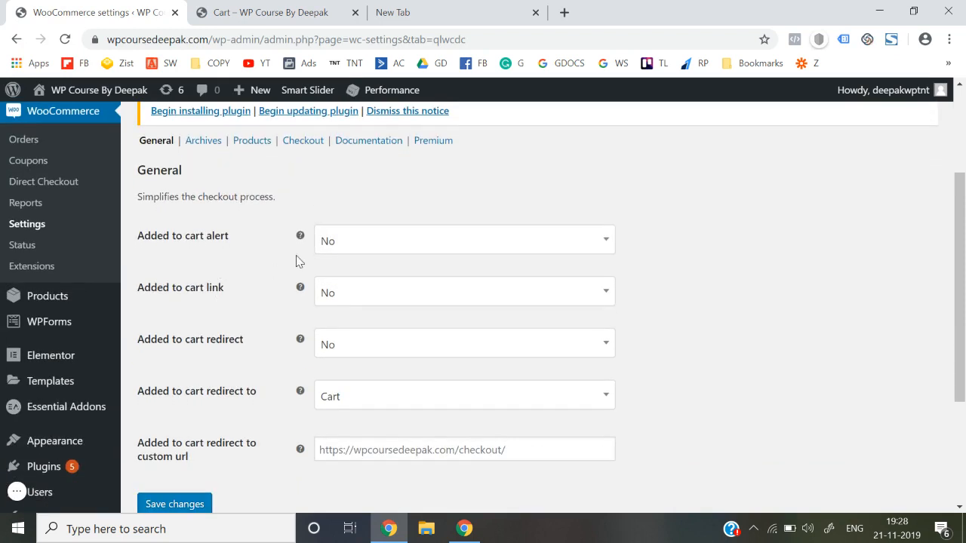
click(330, 244)
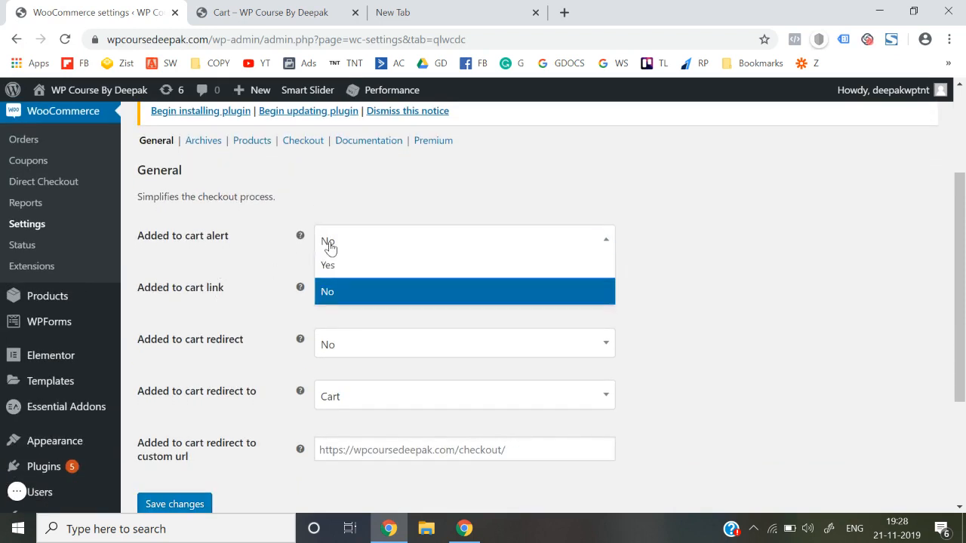
click(346, 295)
click(380, 303)
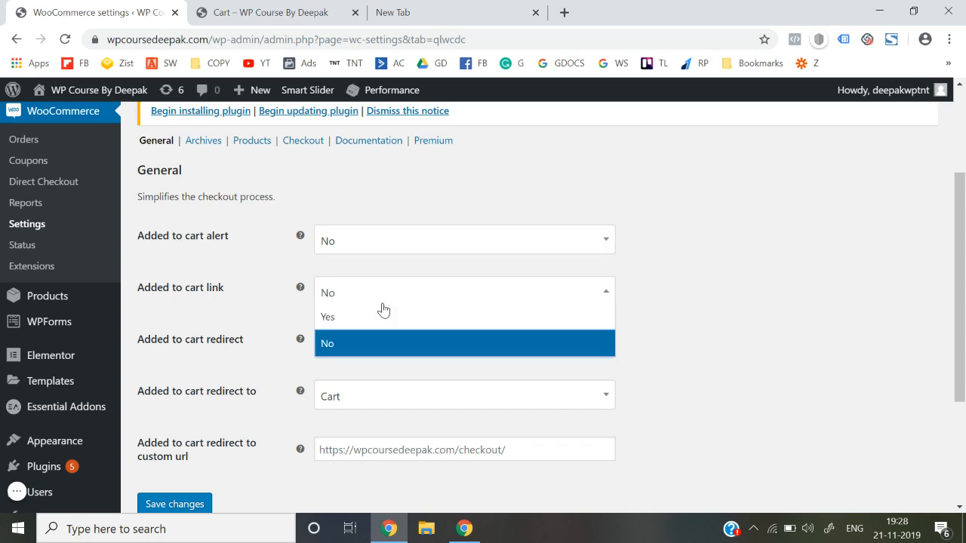
click(369, 349)
scroll(384, 324, down, 1)
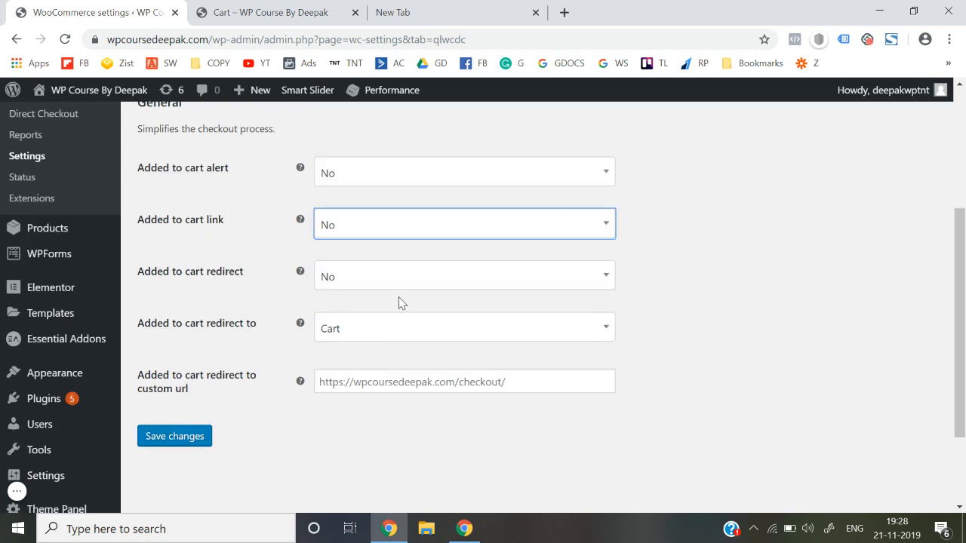
click(408, 286)
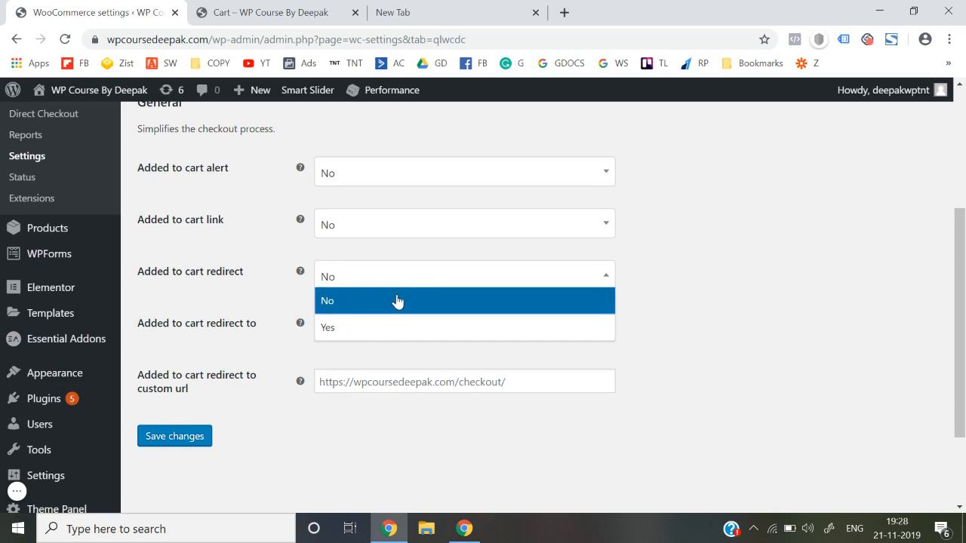
click(374, 335)
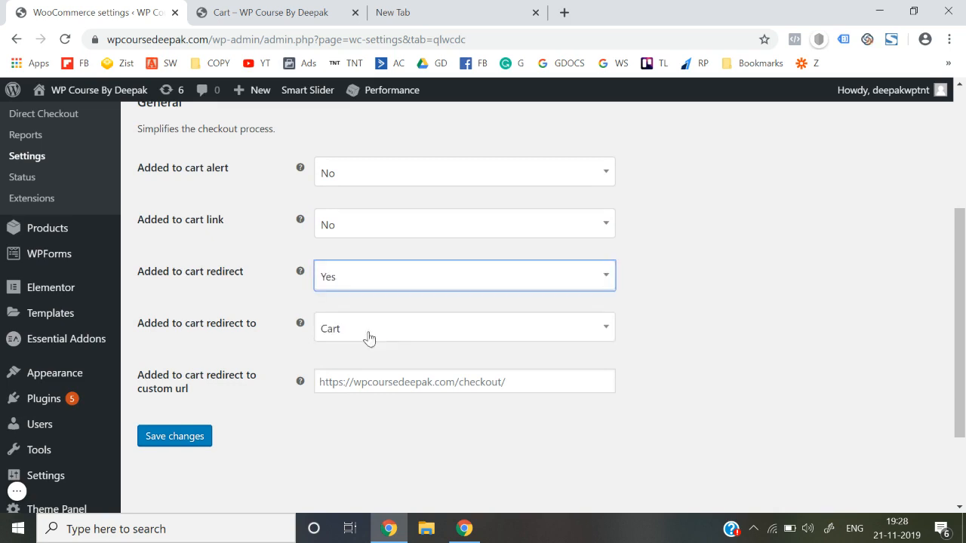
Save the Direct Checkout settings, set the added to cart redirect destination to Checkout, and save again.
click(184, 445)
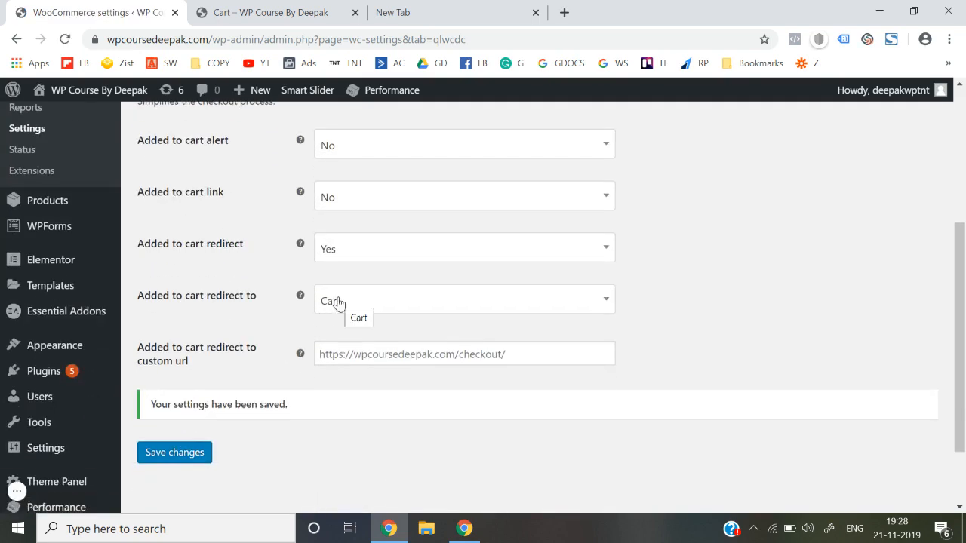
click(337, 301)
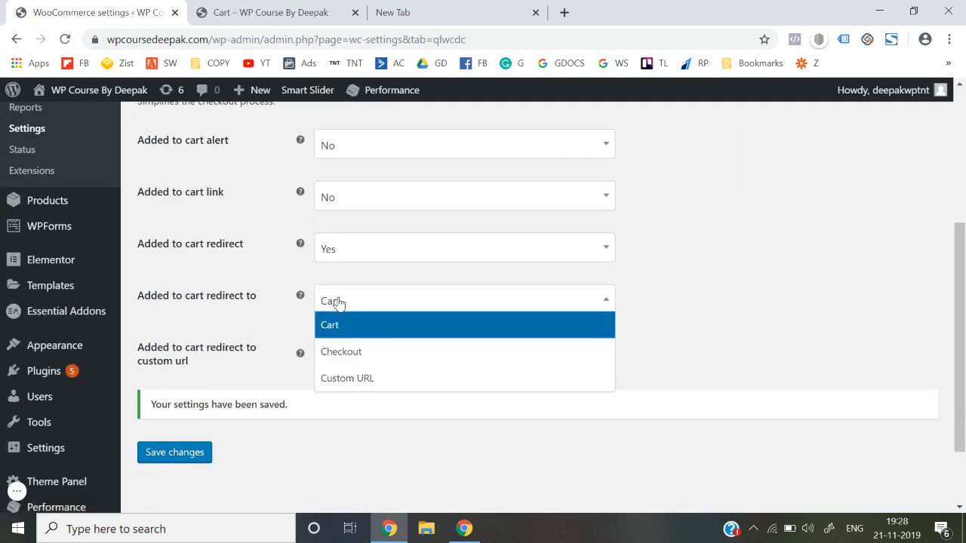
click(344, 353)
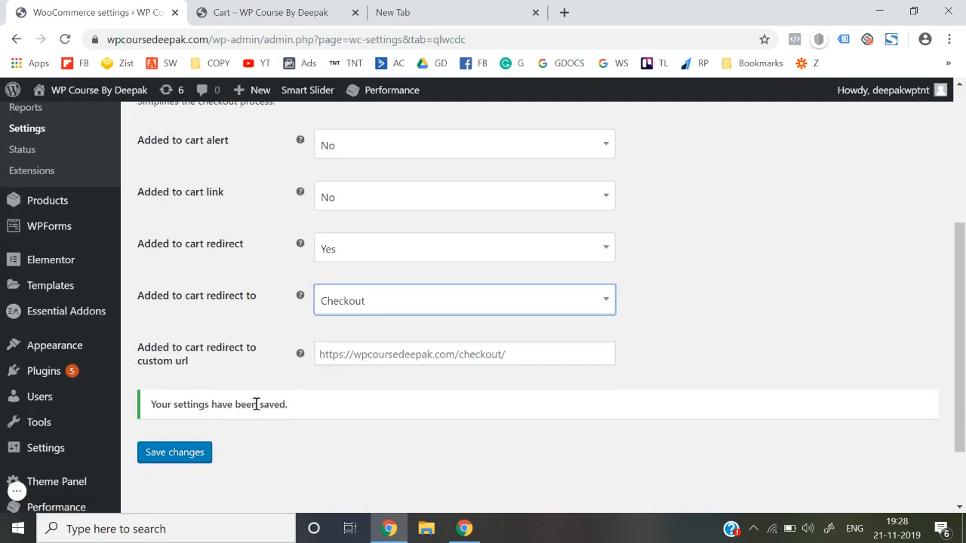
click(167, 457)
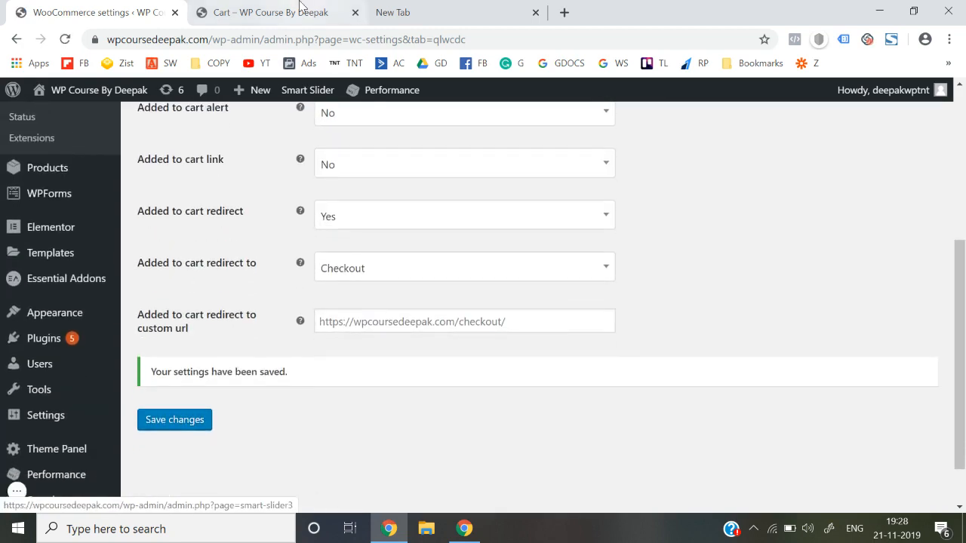
Add the Men Black Solid Pathani Kurta with Pyjama to the cart from its storefront product page, then return to the Direct Checkout settings.
click(296, 14)
key(F5)
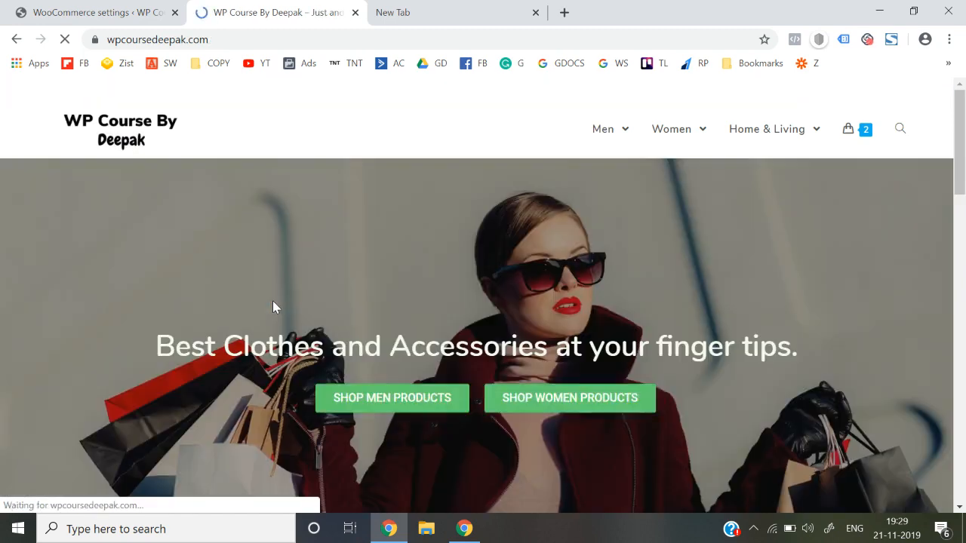
scroll(275, 307, down, 8)
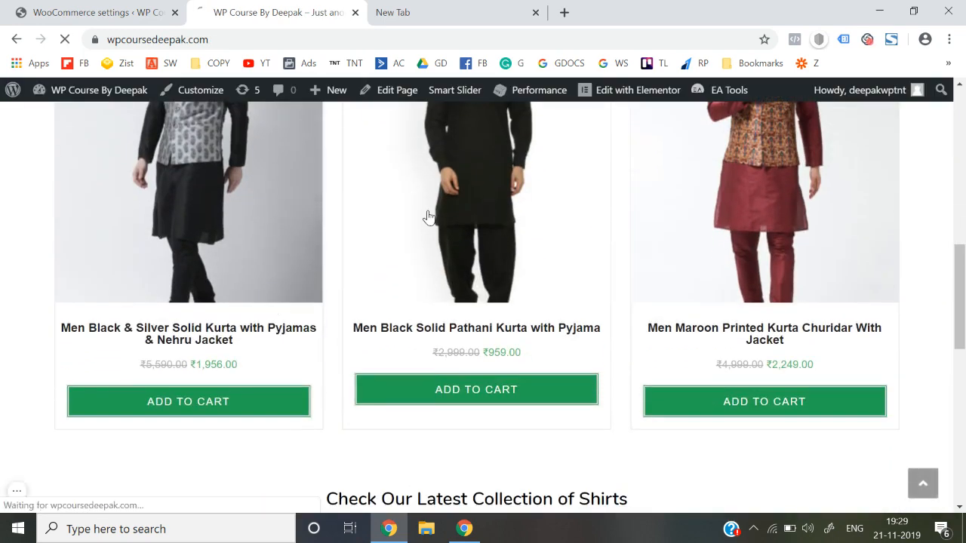
click(452, 295)
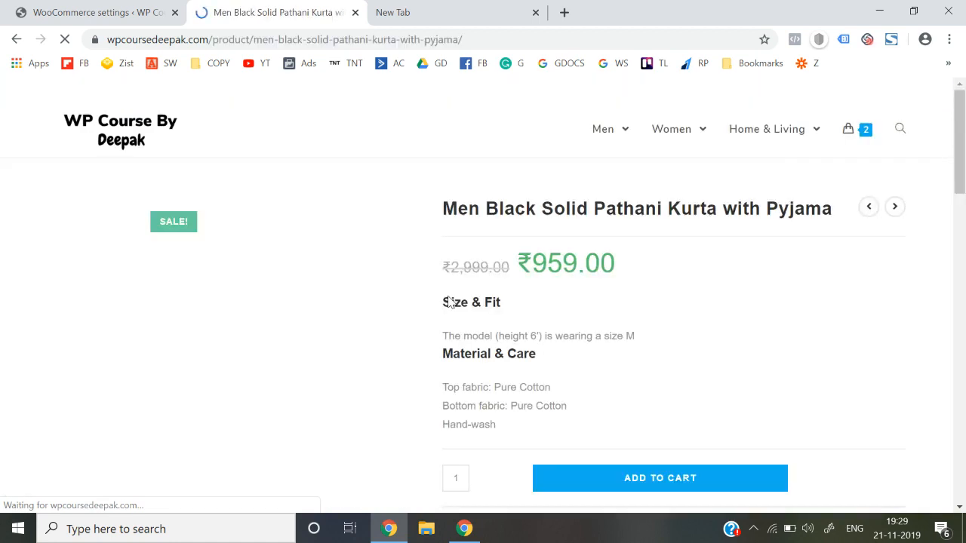
scroll(451, 298, down, 2)
click(607, 378)
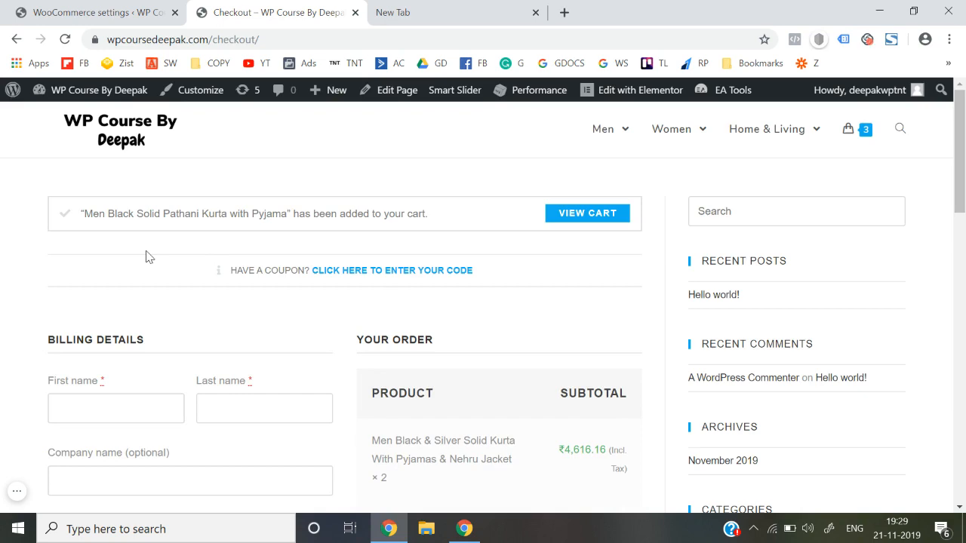
click(125, 14)
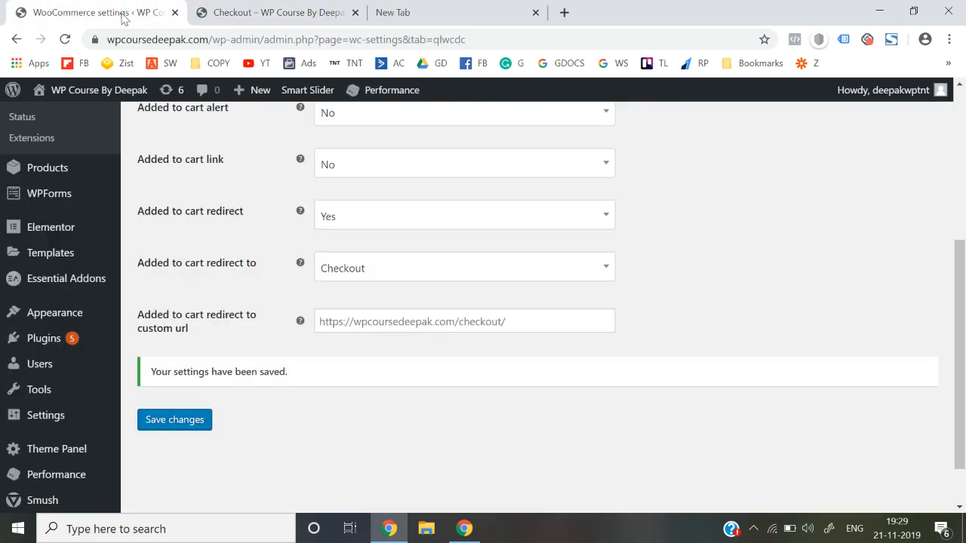
scroll(210, 329, up, 4)
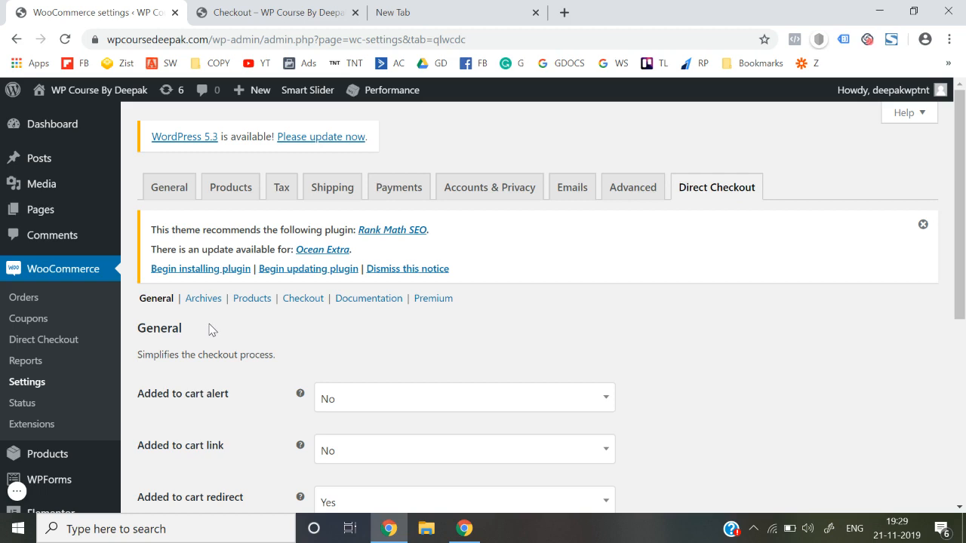
Open the storefront's home page and edit it with Elementor at the Kurtas & Suits collection.
click(226, 12)
key(F5)
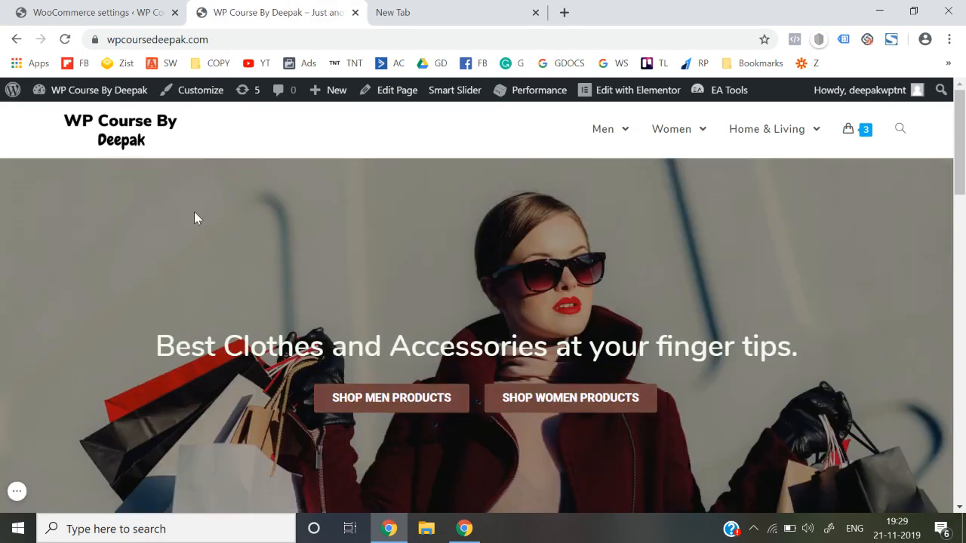
scroll(194, 213, down, 3)
scroll(194, 217, down, 1)
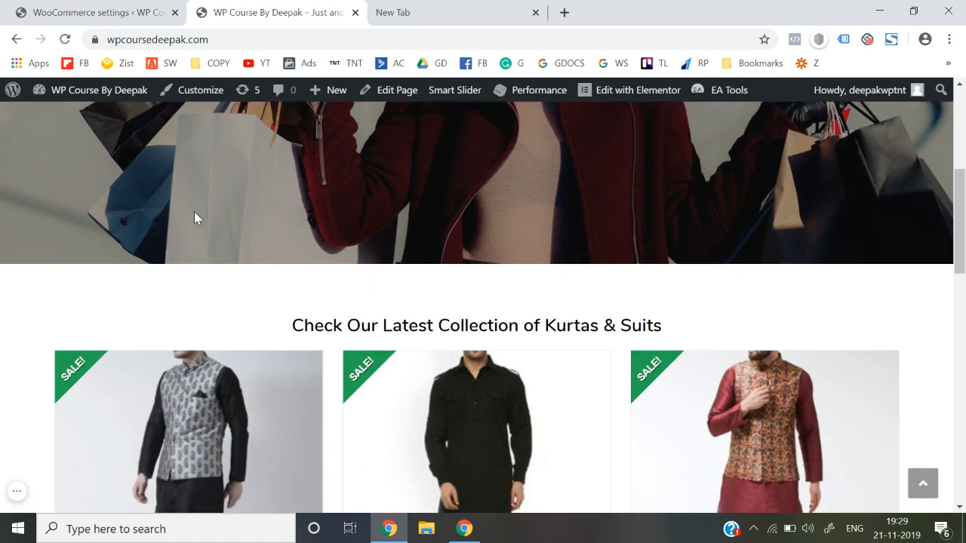
scroll(194, 217, down, 1)
scroll(2, 258, down, 1)
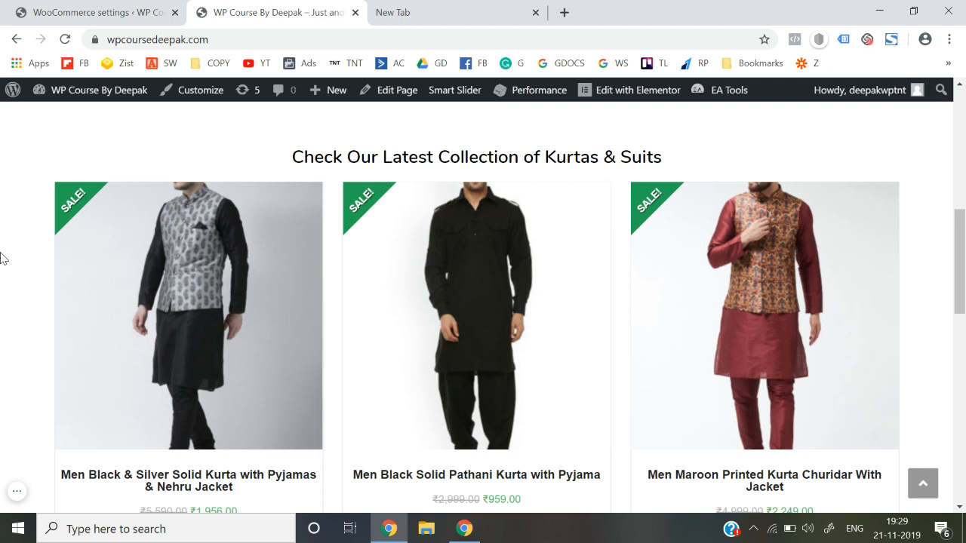
click(619, 91)
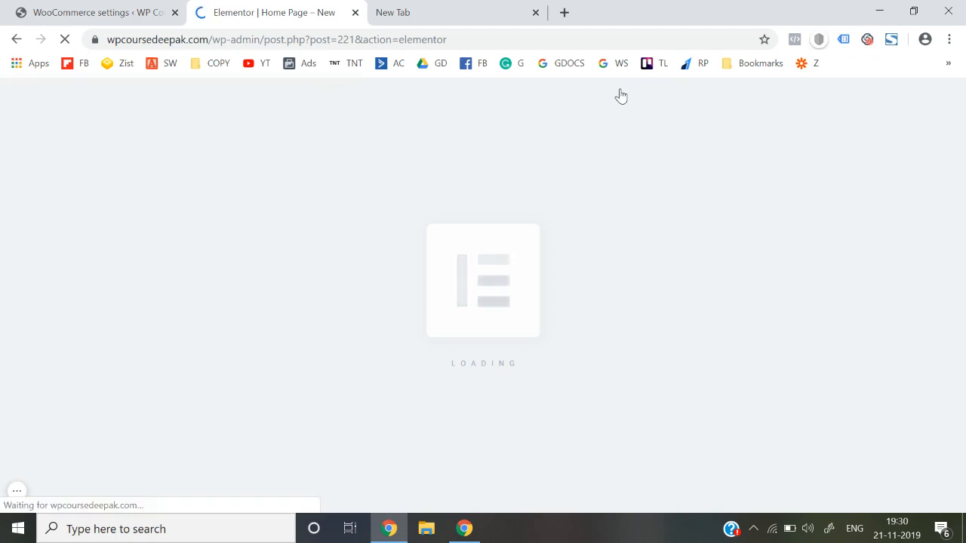
scroll(501, 296, down, 5)
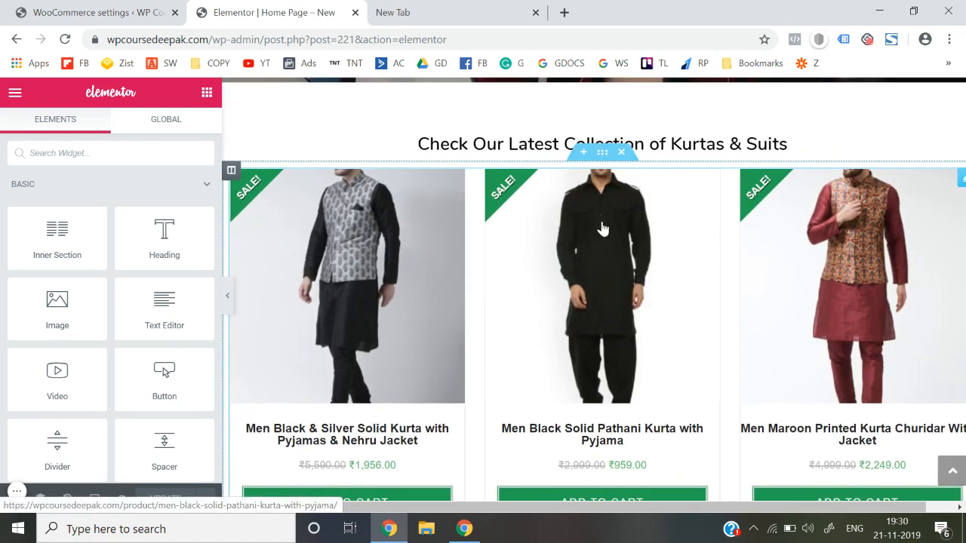
Save the kurta products section to the template library as Kurtas and close the library.
right_click(600, 163)
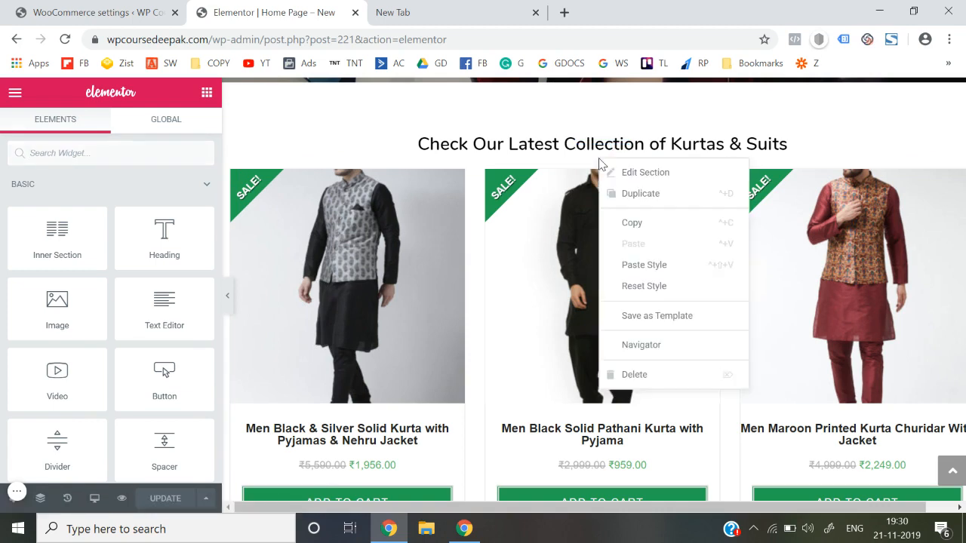
click(654, 317)
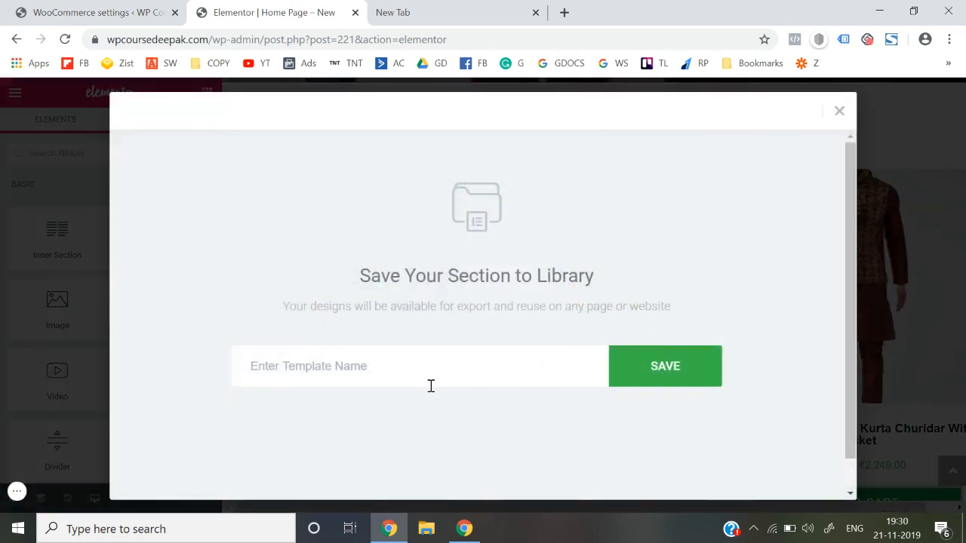
click(403, 376)
key(Escape)
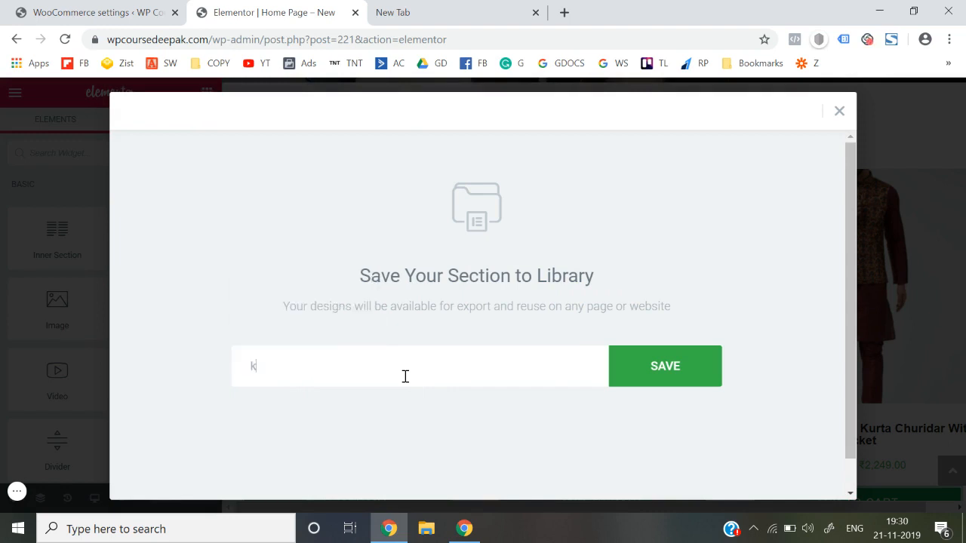
text(Kurtas)
click(611, 371)
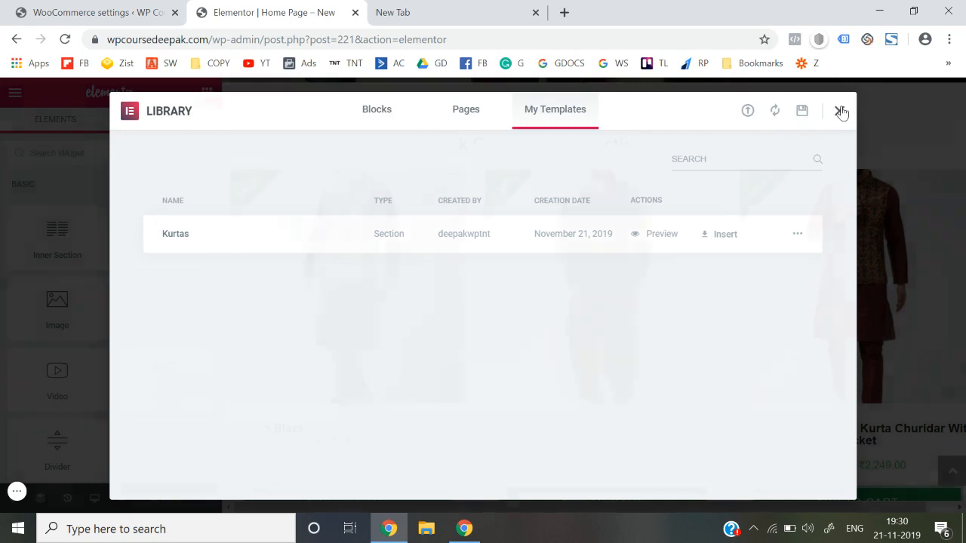
click(840, 112)
Insert the saved Kurtas template below the last T-shirt products section, importing its document settings.
scroll(627, 332, down, 10)
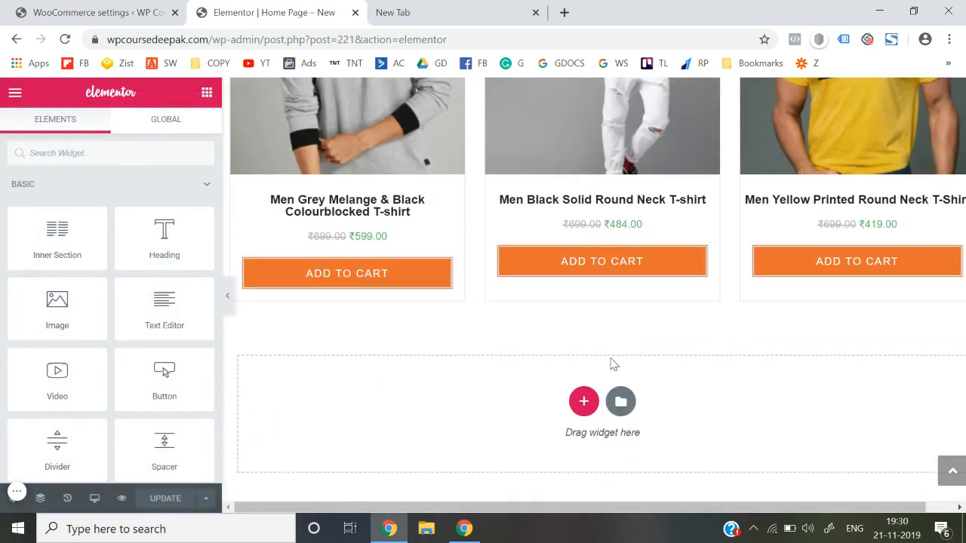
scroll(511, 397, down, 1)
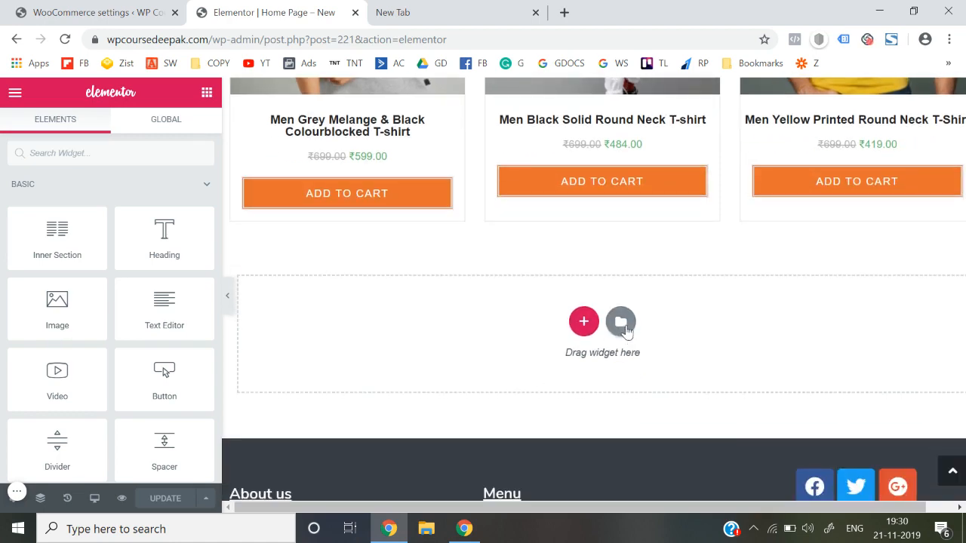
click(624, 326)
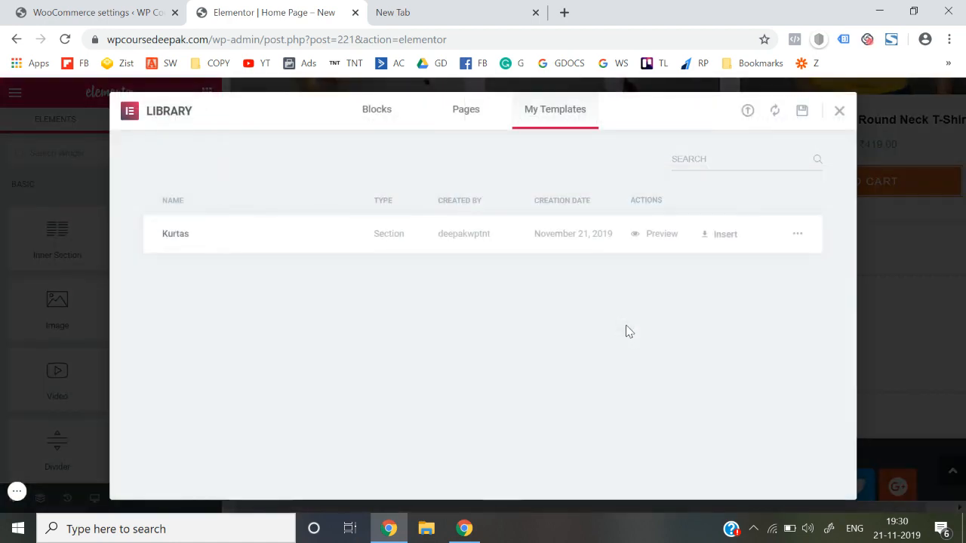
click(722, 235)
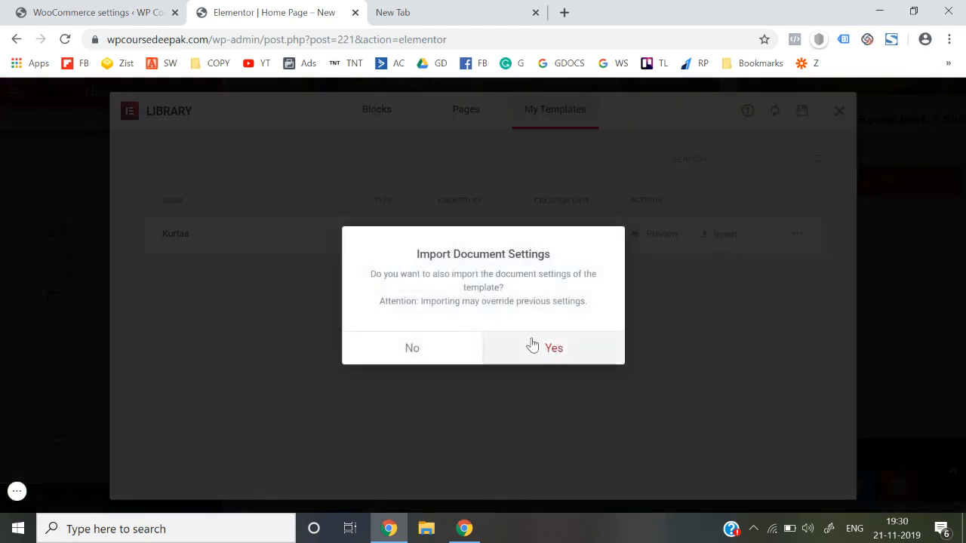
click(549, 348)
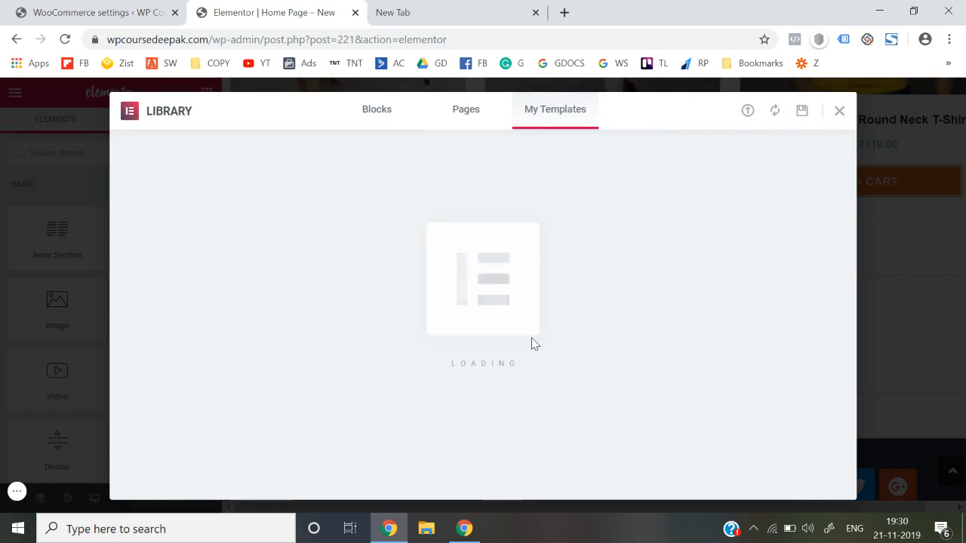
scroll(533, 345, down, 2)
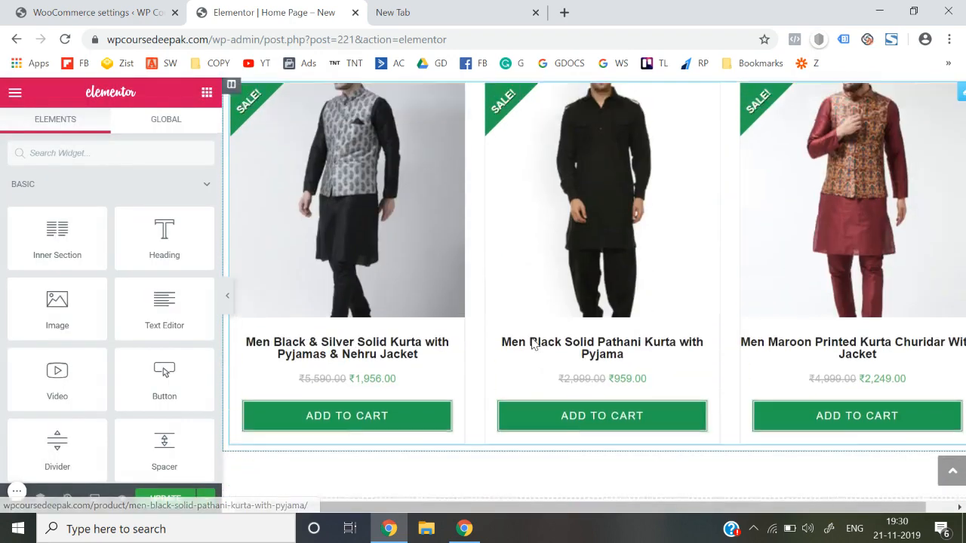
scroll(533, 345, up, 2)
scroll(532, 345, up, 1)
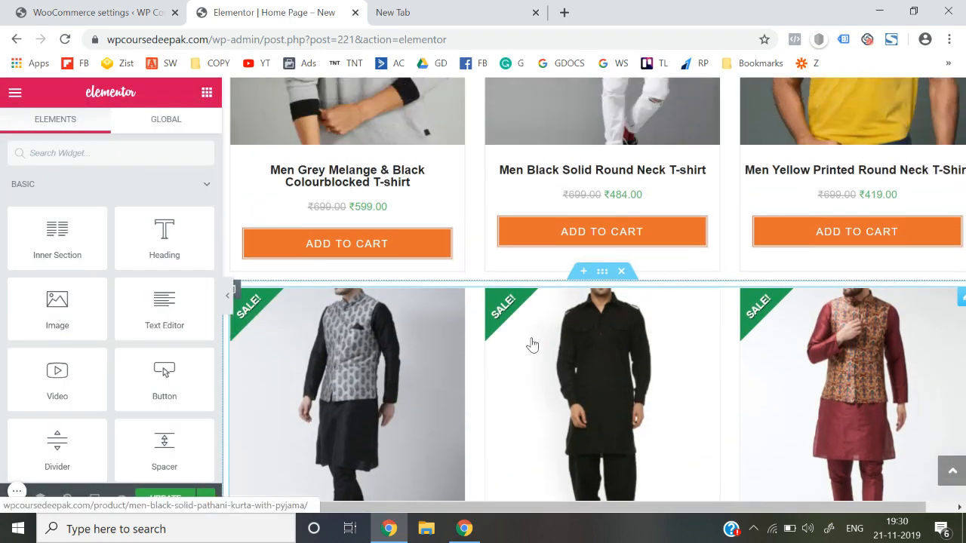
scroll(533, 345, down, 6)
scroll(533, 345, up, 4)
scroll(533, 345, down, 3)
scroll(532, 345, down, 7)
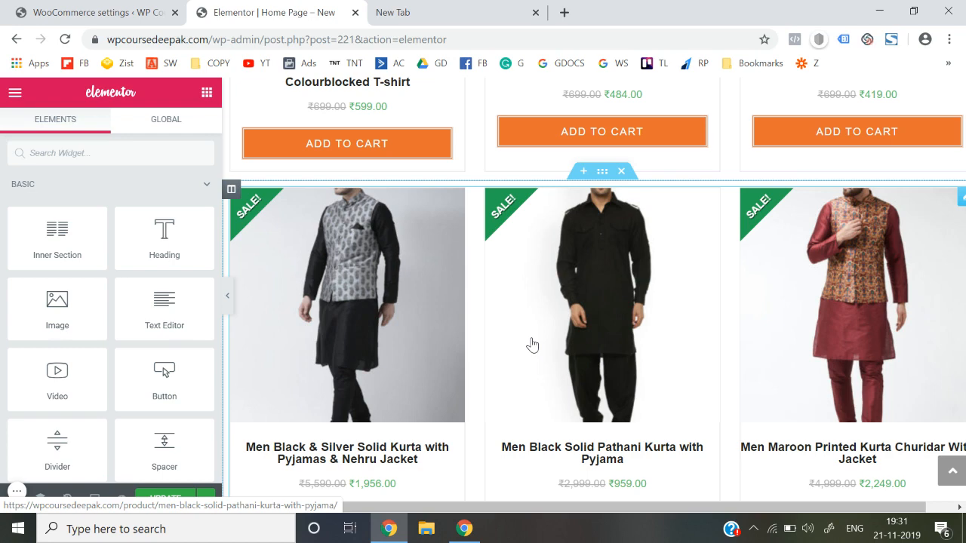
Delete the kurta section inserted below the T-shirt products and update the page.
click(621, 171)
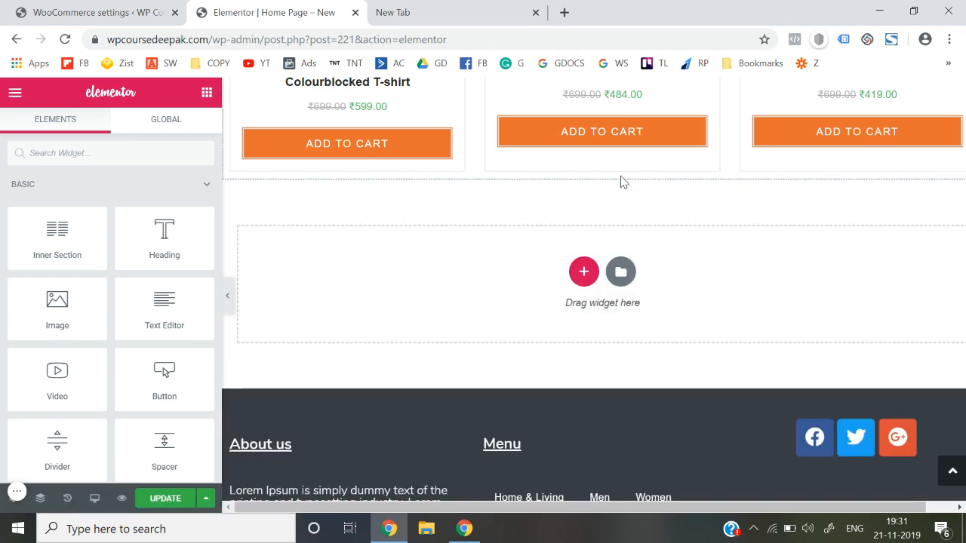
click(166, 501)
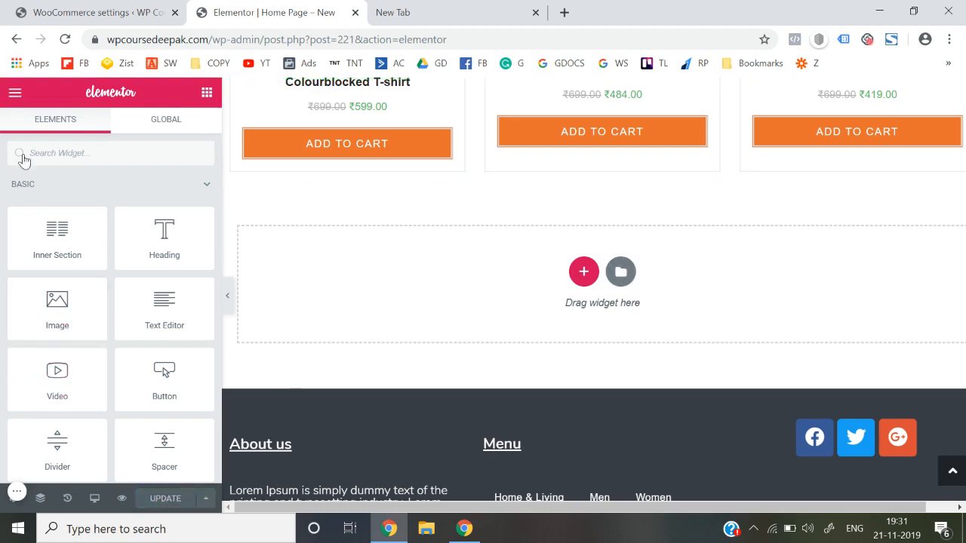
Exit the Elementor editor to the page's WordPress dashboard screen.
click(17, 95)
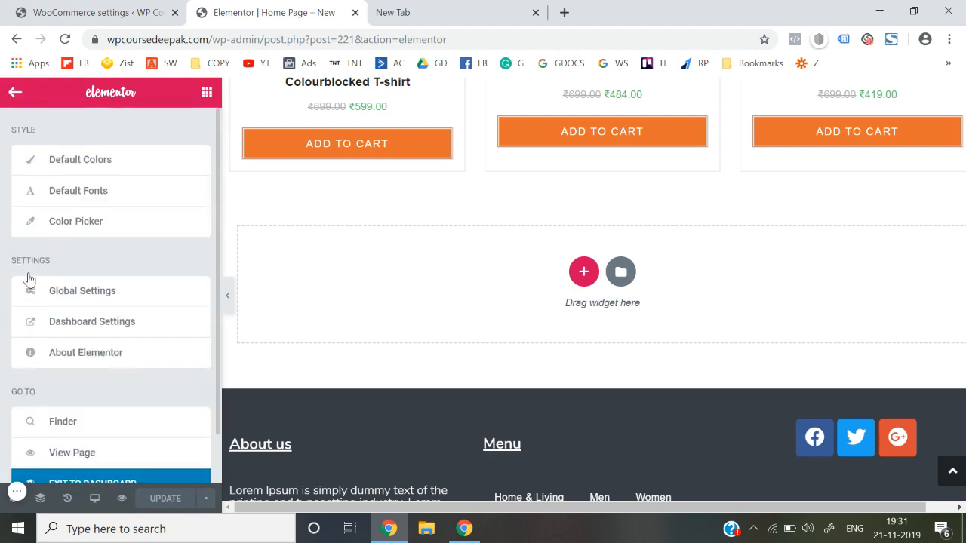
scroll(95, 416, down, 1)
click(103, 434)
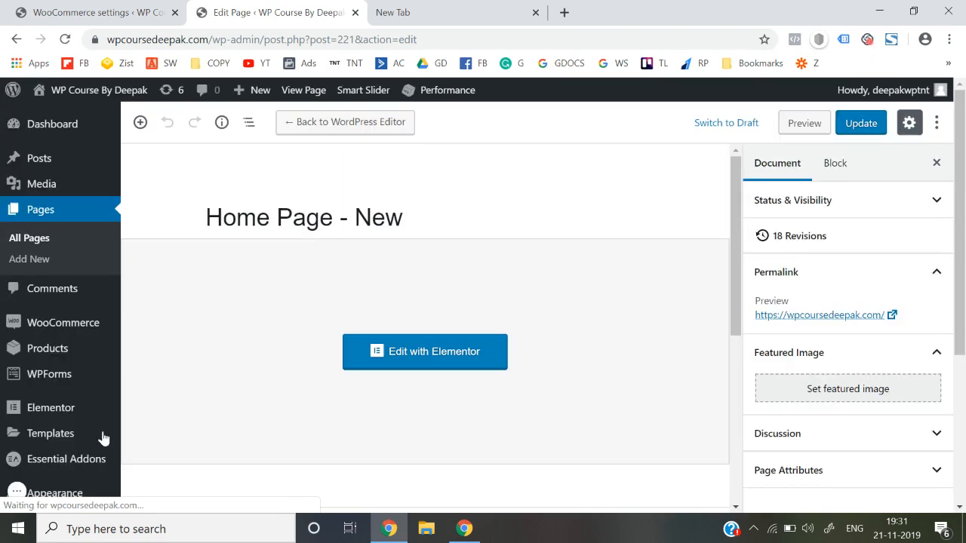
click(17, 492)
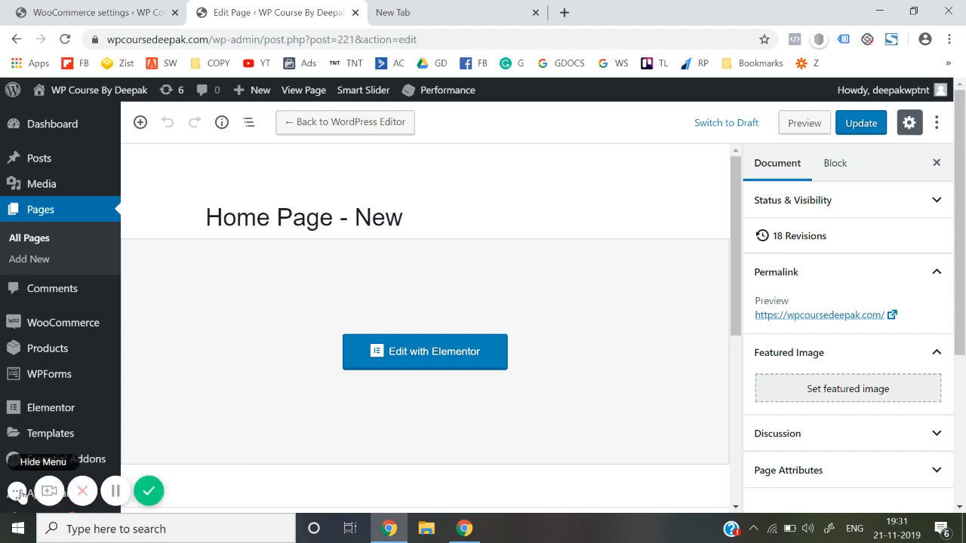